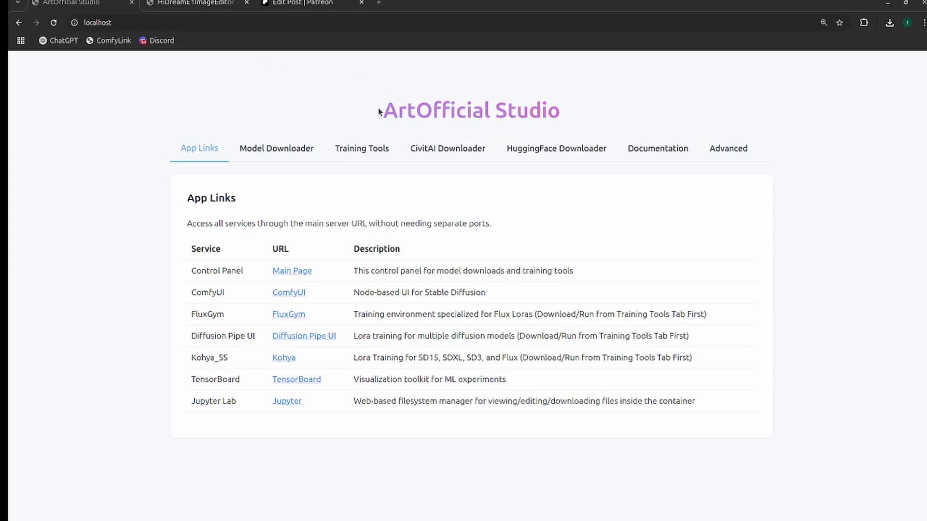
Download the download_hidream_e1.sh attachment from the HiDream E1 Patreon post and open the script in the text editor.
{"action": "left_click", "coordinate": [314, 5]}
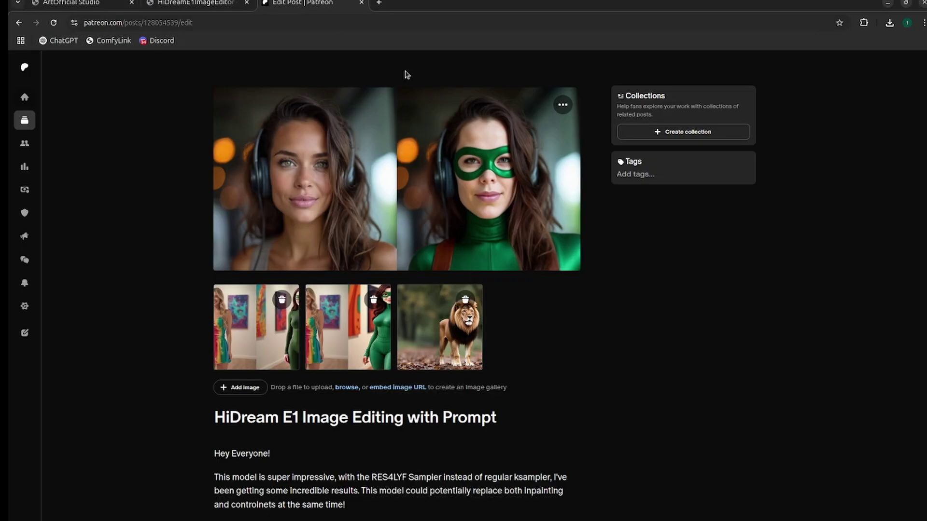
{"action": "scroll", "coordinate": [403, 320], "scroll_direction": "down", "scroll_amount": 2}
{"action": "scroll", "coordinate": [403, 320], "scroll_direction": "down", "scroll_amount": 1}
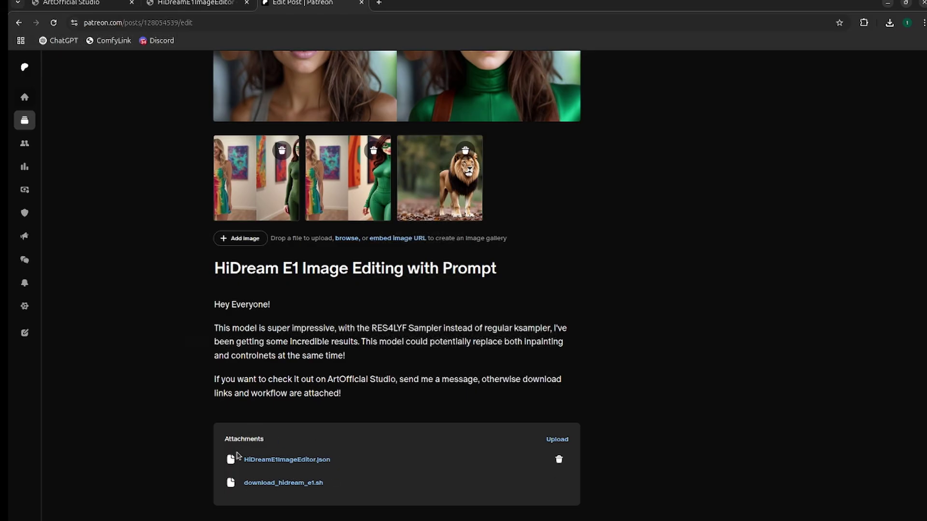
{"action": "left_click", "coordinate": [314, 481]}
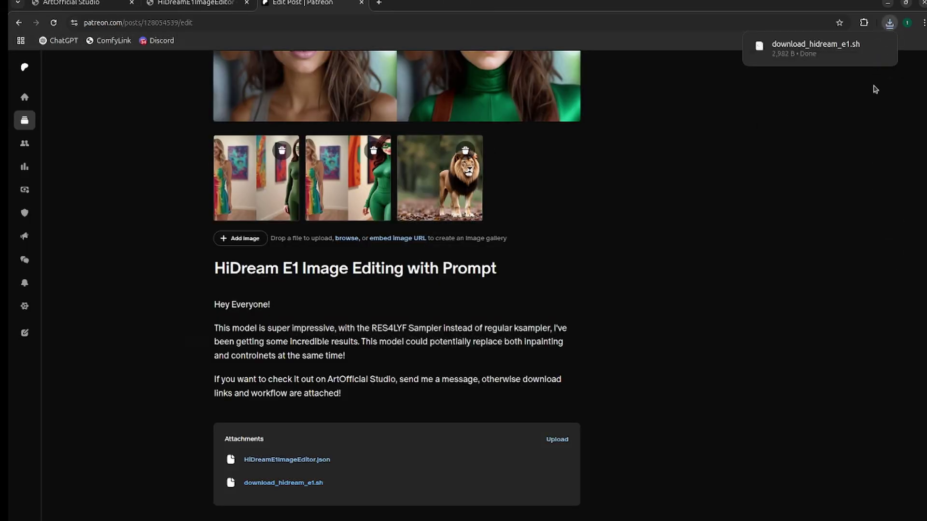
{"action": "left_click", "coordinate": [829, 52]}
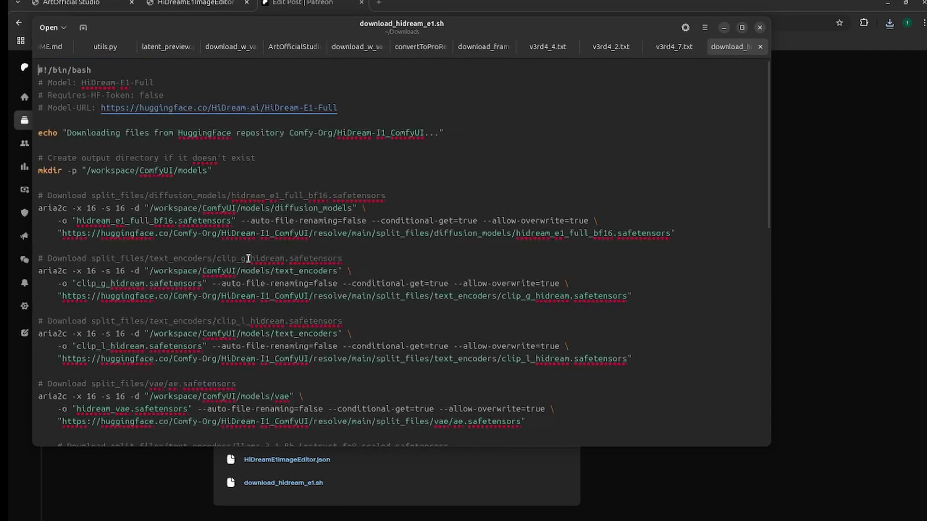
Examine the script's download commands and target folders for the diffusion model, text encoders and VAE, and return to the browser.
{"action": "scroll", "coordinate": [138, 210], "scroll_direction": "down", "scroll_amount": 5}
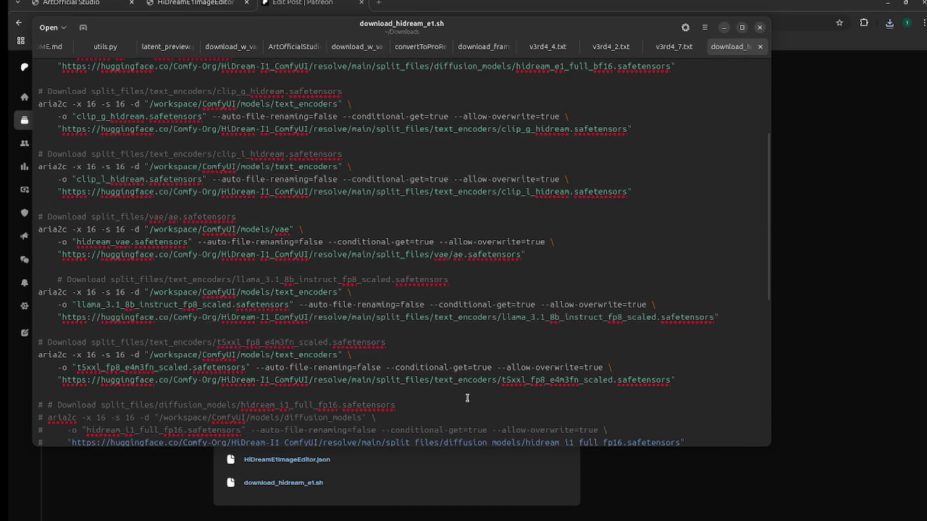
{"action": "left_click_drag", "start_coordinate": [669, 390], "coordinate": [203, 198]}
{"action": "scroll", "coordinate": [402, 208], "scroll_direction": "up", "scroll_amount": 4}
{"action": "left_click", "coordinate": [403, 208]}
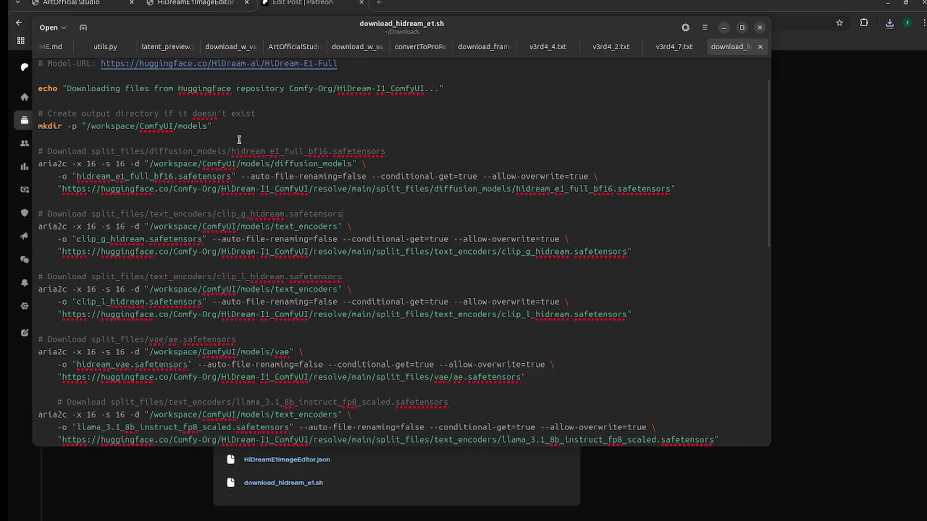
{"action": "left_click", "coordinate": [172, 8]}
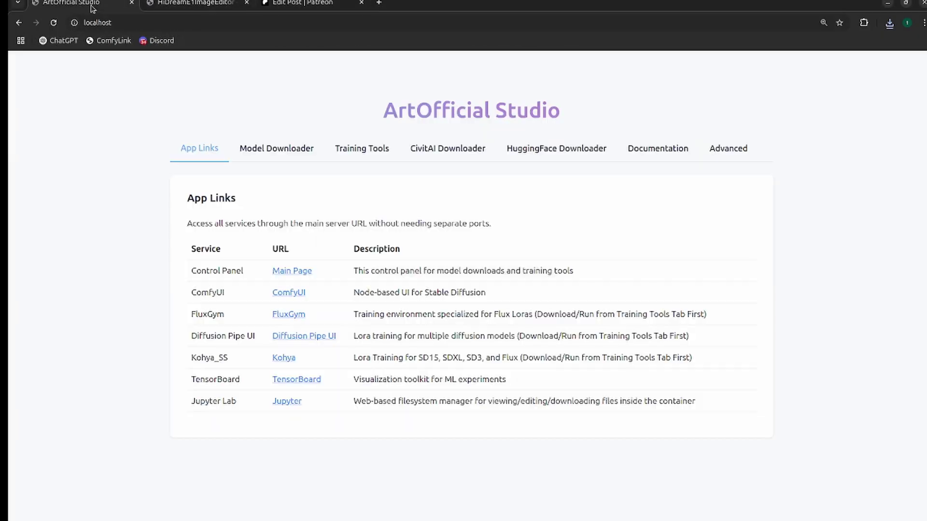
Mark HiDream-E1-Full for download in ArtOfficial Studio's Model Downloader.
{"action": "left_click", "coordinate": [92, 8]}
{"action": "left_click", "coordinate": [280, 149]}
{"action": "scroll", "coordinate": [389, 224], "scroll_direction": "down", "scroll_amount": 5}
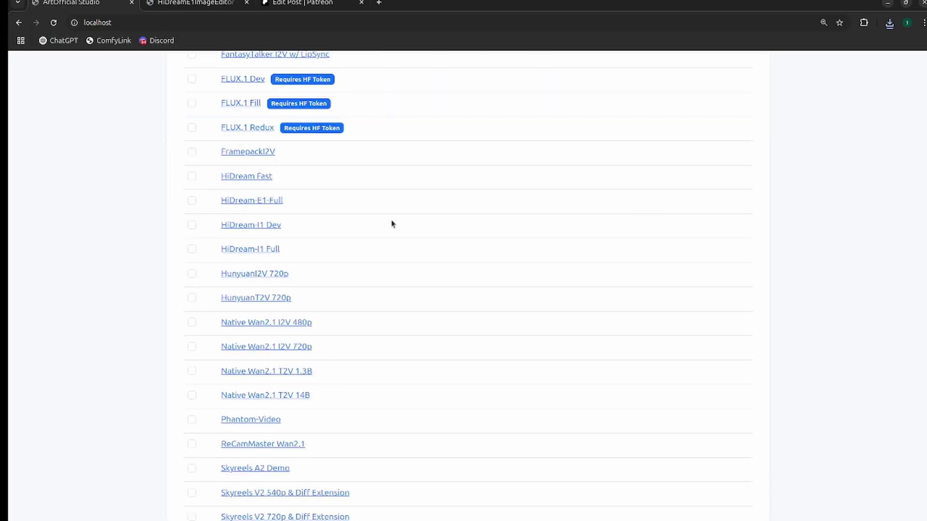
{"action": "left_click", "coordinate": [192, 201]}
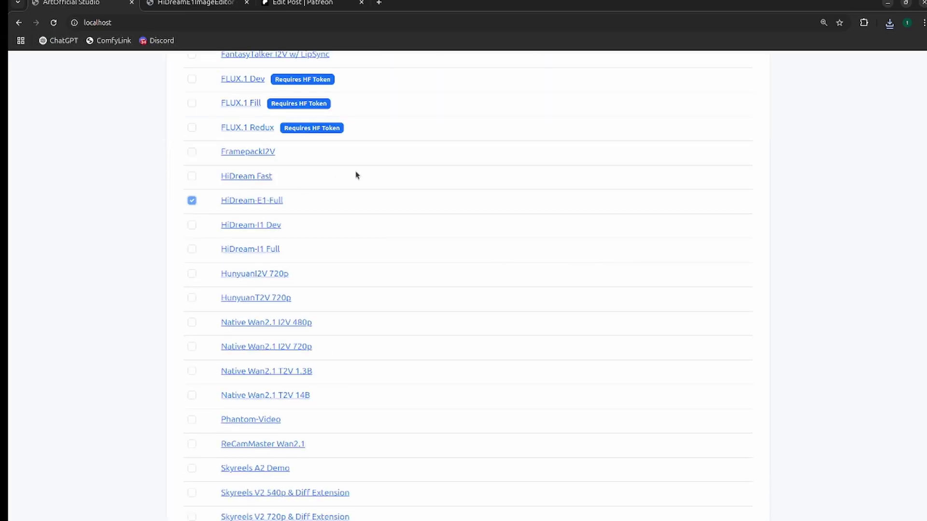
View the HiDream-E1-Full model card on Hugging Face with its image editing examples.
{"action": "left_click", "coordinate": [245, 201]}
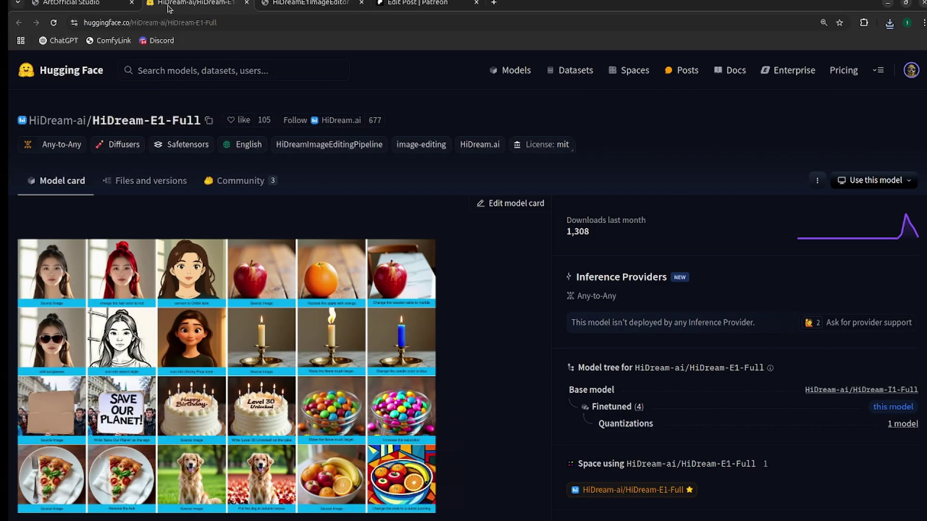
{"action": "scroll", "coordinate": [191, 213], "scroll_direction": "down", "scroll_amount": 7}
{"action": "scroll", "coordinate": [191, 213], "scroll_direction": "down", "scroll_amount": 10}
{"action": "scroll", "coordinate": [191, 214], "scroll_direction": "up", "scroll_amount": 15}
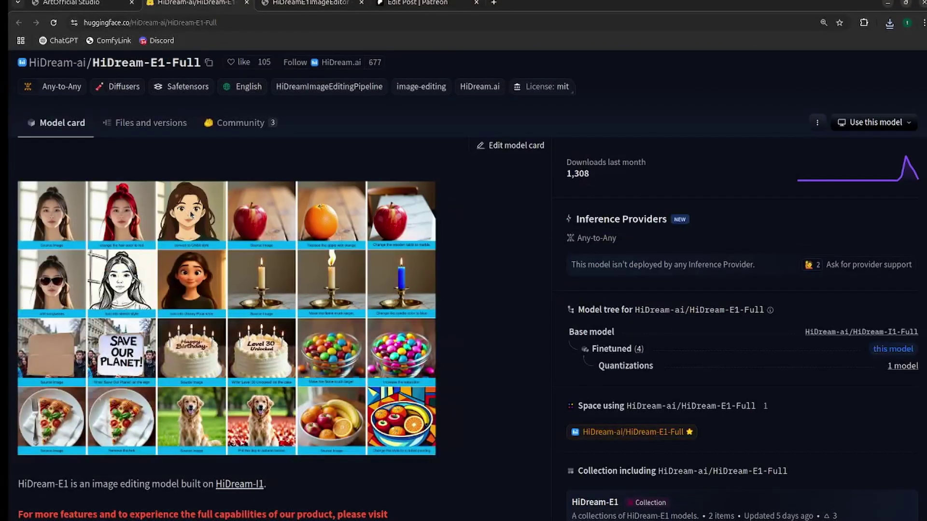
Return to ArtOfficial Studio's Model Downloader and download the selected HiDream-E1-Full model.
{"action": "left_click", "coordinate": [83, 5]}
{"action": "scroll", "coordinate": [192, 259], "scroll_direction": "up", "scroll_amount": 1}
{"action": "scroll", "coordinate": [196, 280], "scroll_direction": "up", "scroll_amount": 3}
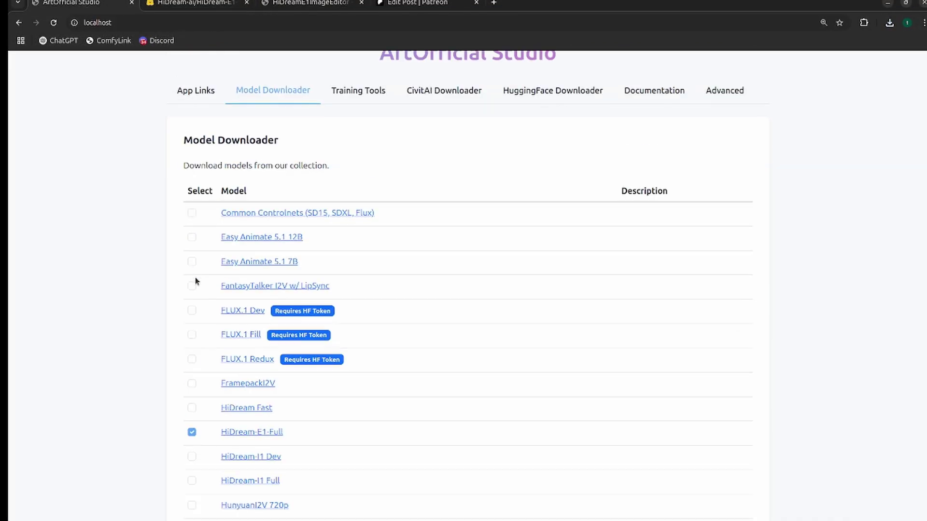
{"action": "scroll", "coordinate": [161, 434], "scroll_direction": "down", "scroll_amount": 11}
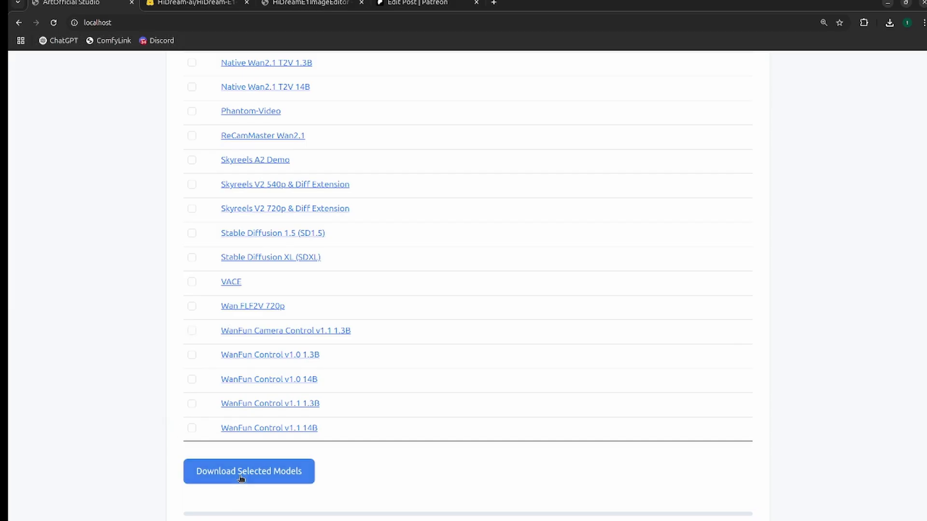
{"action": "left_click", "coordinate": [242, 472]}
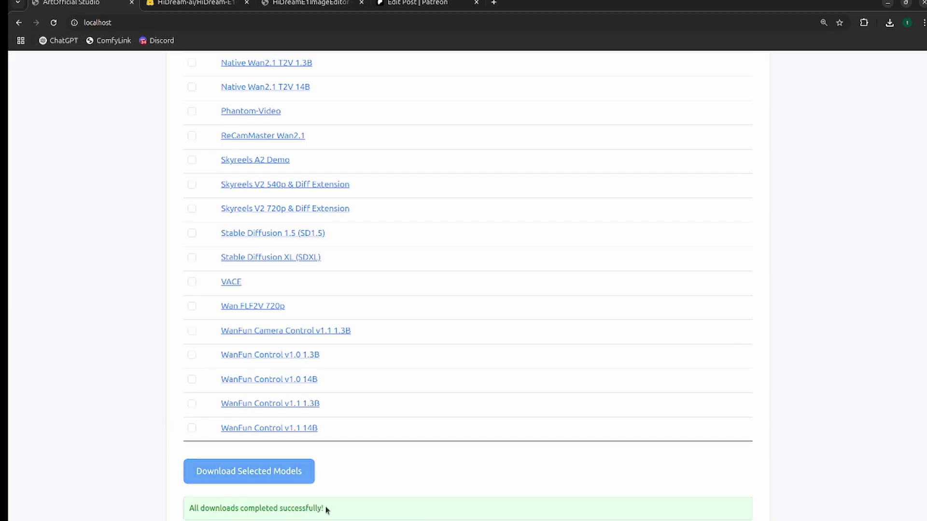
Open ComfyUI from ArtOfficial Studio, search the workflows for "hidream" and load HiDreamE1ImageEditor.json from InpaintingImages.
{"action": "scroll", "coordinate": [375, 284], "scroll_direction": "up", "scroll_amount": 12}
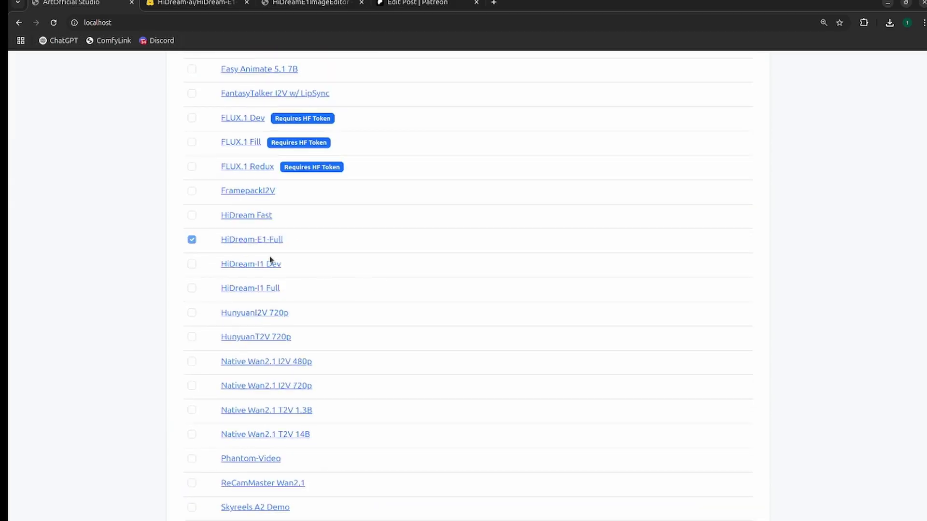
{"action": "left_click", "coordinate": [196, 126]}
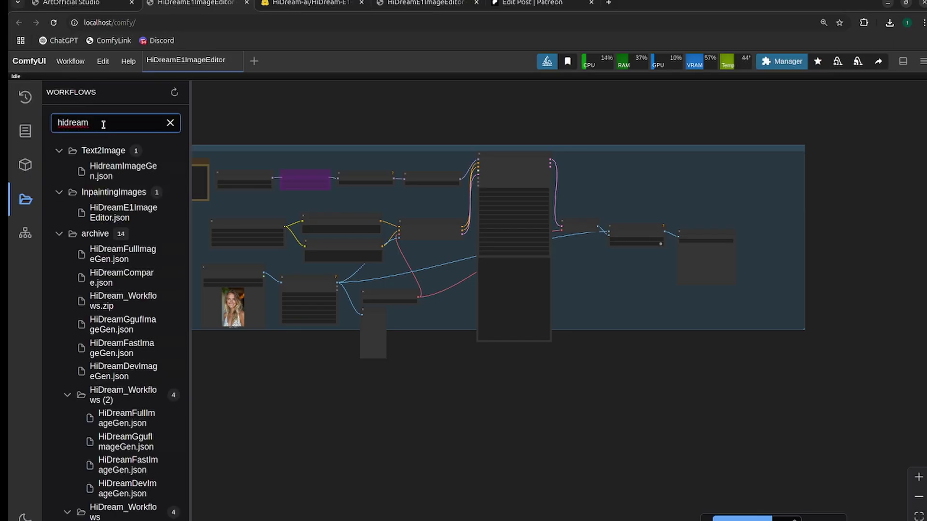
{"action": "left_click", "coordinate": [112, 219]}
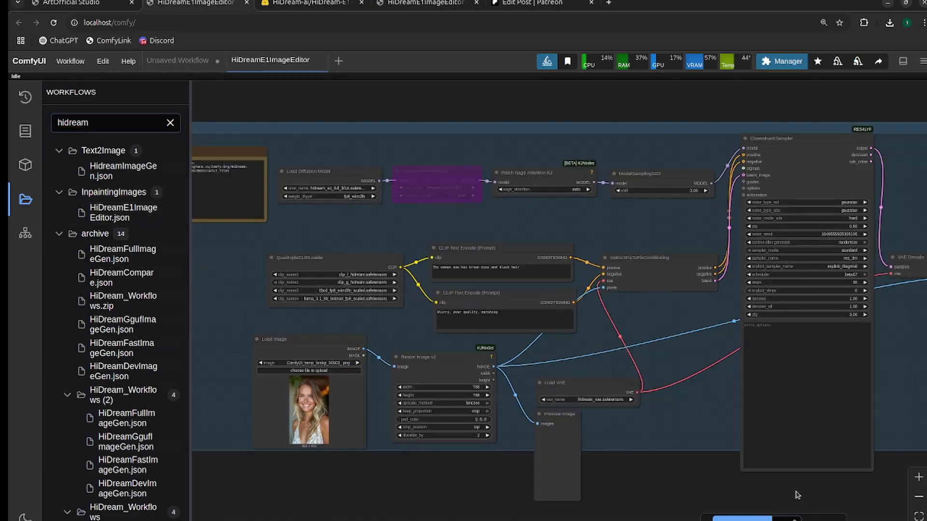
{"action": "left_click", "coordinate": [25, 200]}
Examine the workflow's model loading, text encoder, conditioning, image resizing and ClownsharKSampler nodes.
{"action": "left_click_drag", "start_coordinate": [668, 228], "coordinate": [548, 231]}
{"action": "scroll", "coordinate": [577, 230], "scroll_direction": "down", "scroll_amount": 1}
{"action": "scroll", "coordinate": [548, 231], "scroll_direction": "up", "scroll_amount": 2}
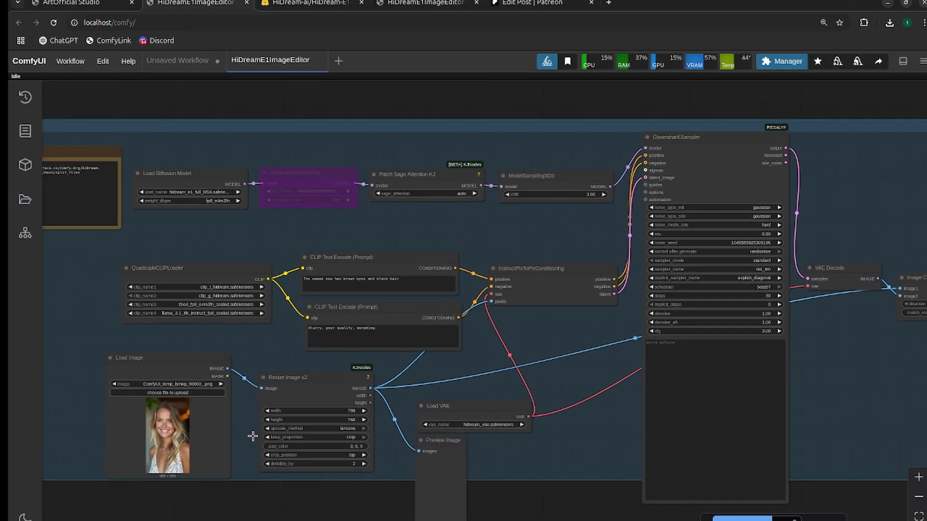
{"action": "mouse_move", "coordinate": [507, 223]}
{"action": "left_mouse_down"}
{"action": "mouse_move", "coordinate": [464, 235]}
{"action": "mouse_move", "coordinate": [505, 223]}
{"action": "left_mouse_up"}
{"action": "scroll", "coordinate": [176, 227], "scroll_direction": "up", "scroll_amount": 1}
{"action": "scroll", "coordinate": [332, 236], "scroll_direction": "up", "scroll_amount": 1}
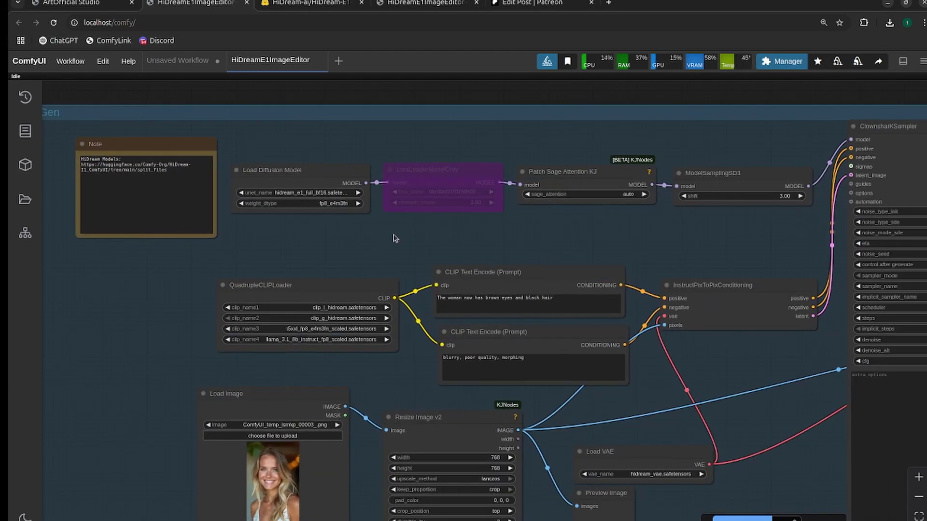
{"action": "left_click_drag", "start_coordinate": [395, 238], "coordinate": [345, 222]}
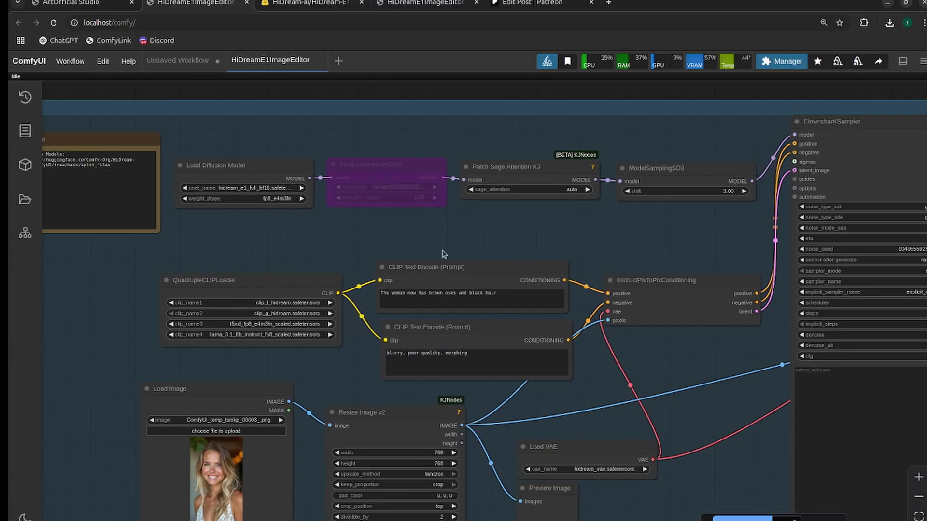
{"action": "left_click_drag", "start_coordinate": [566, 234], "coordinate": [470, 215]}
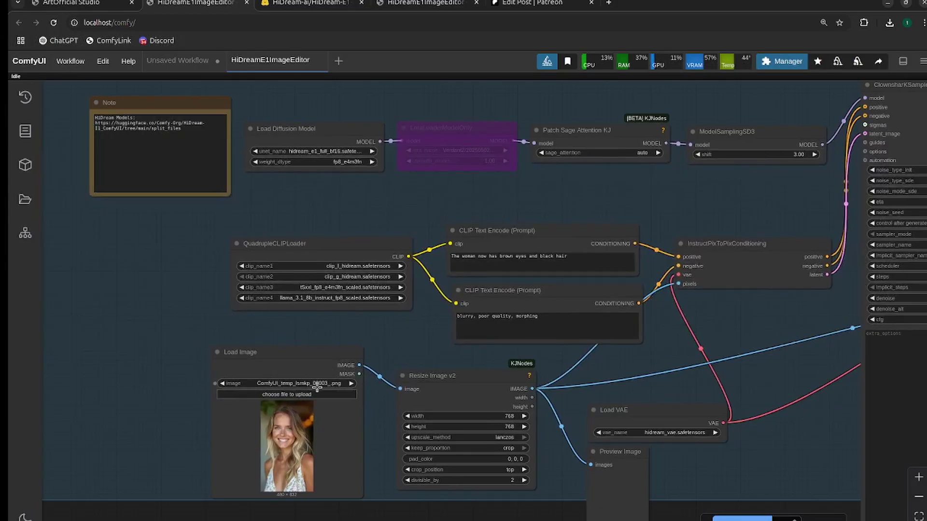
Choose ComfyUI_temp_ynmdj_00003_.png as the source picture in the Load Image node.
{"action": "left_click", "coordinate": [318, 383]}
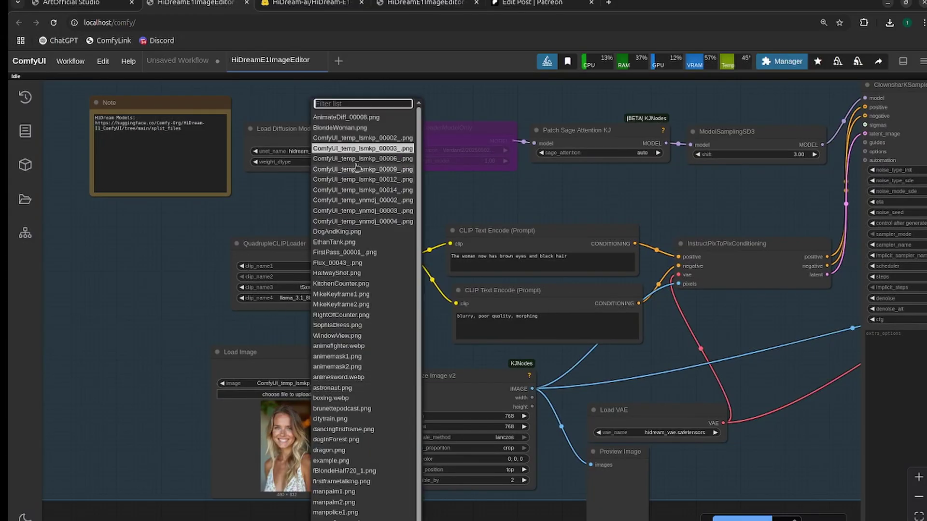
{"action": "left_click", "coordinate": [363, 211]}
{"action": "left_click_drag", "start_coordinate": [385, 320], "coordinate": [314, 323]}
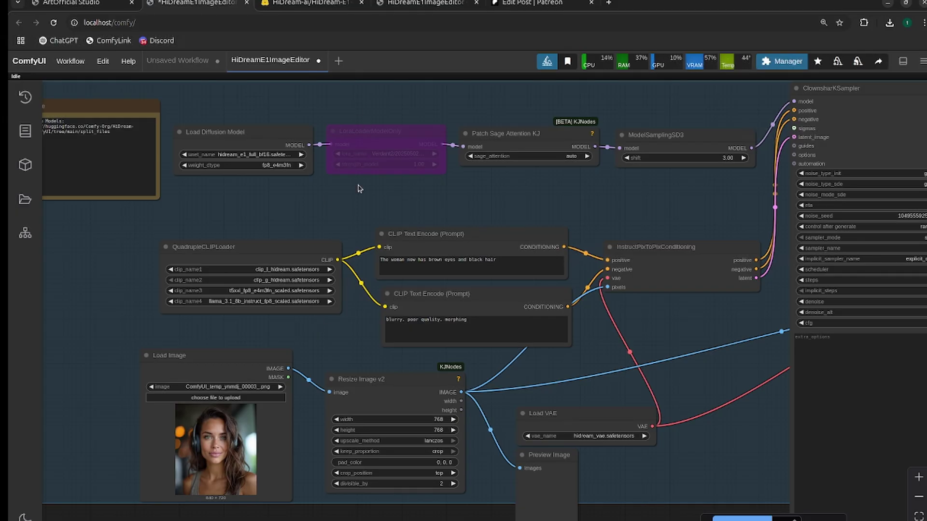
{"action": "left_click_drag", "start_coordinate": [359, 356], "coordinate": [322, 331]}
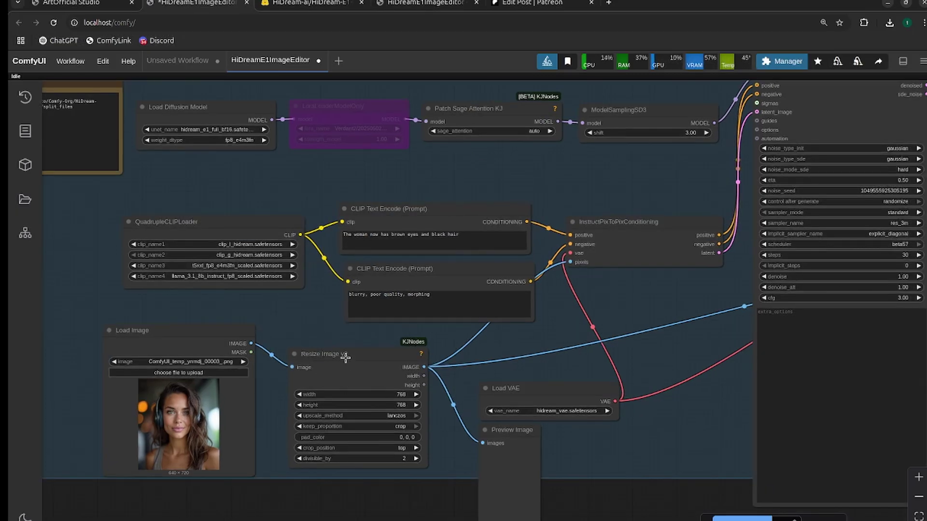
{"action": "left_click_drag", "start_coordinate": [267, 183], "coordinate": [351, 166]}
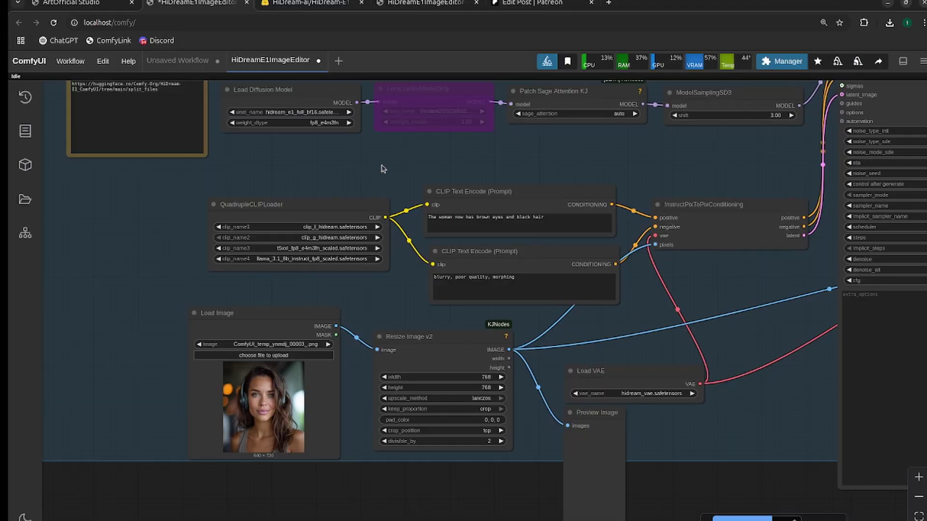
{"action": "scroll", "coordinate": [387, 166], "scroll_direction": "left", "scroll_amount": 2}
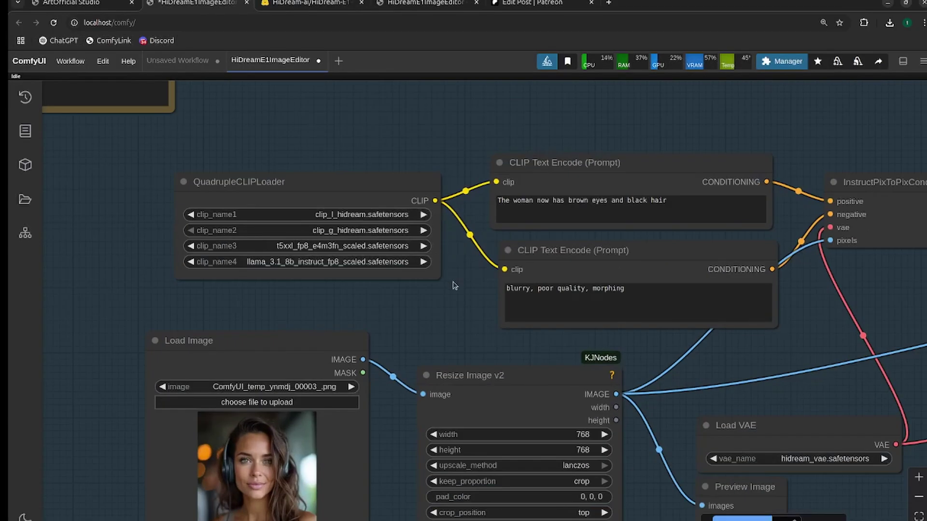
{"action": "scroll", "coordinate": [511, 234], "scroll_direction": "right", "scroll_amount": 2}
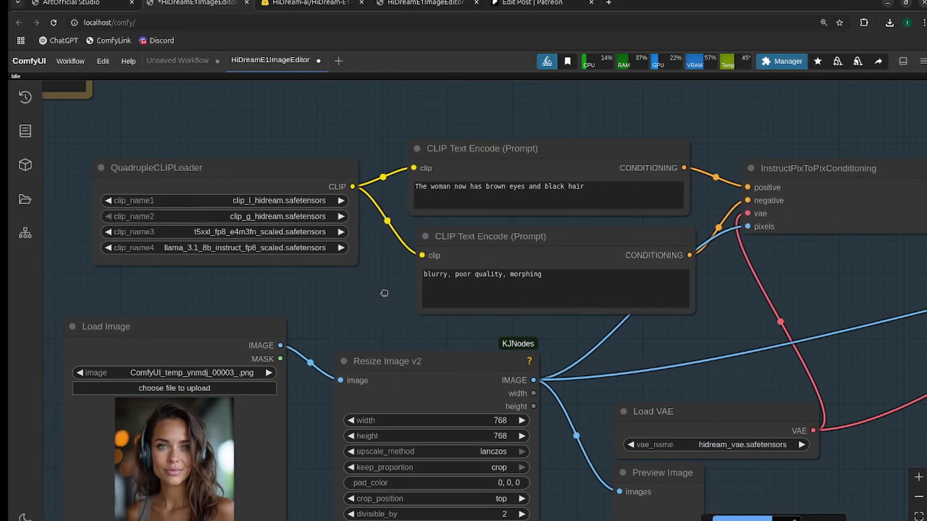
Replace the positive prompt in the upper CLIP Text Encode node with "The image is ghibli style".
{"action": "left_click", "coordinate": [606, 179]}
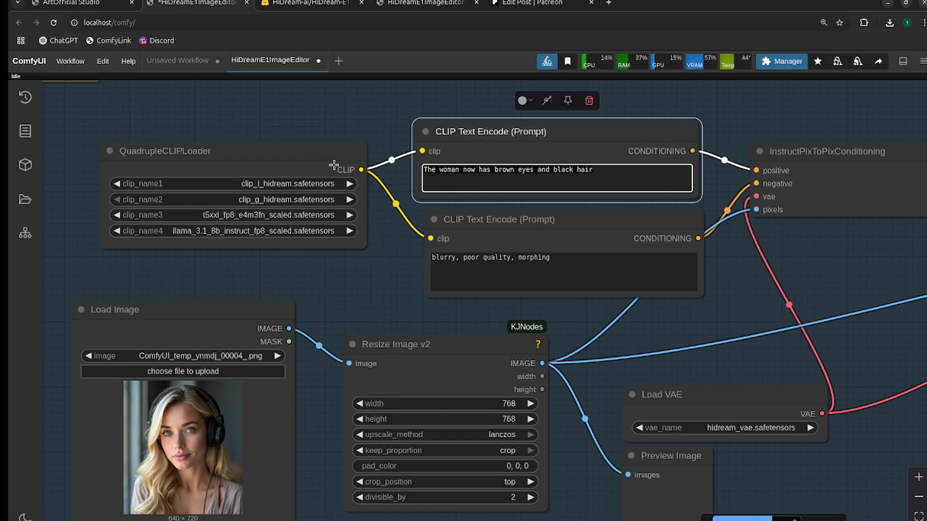
{"action": "key", "text": "ctrl+a"}
{"action": "key", "text": "BackSpace"}
{"action": "type", "text": "The ima"}
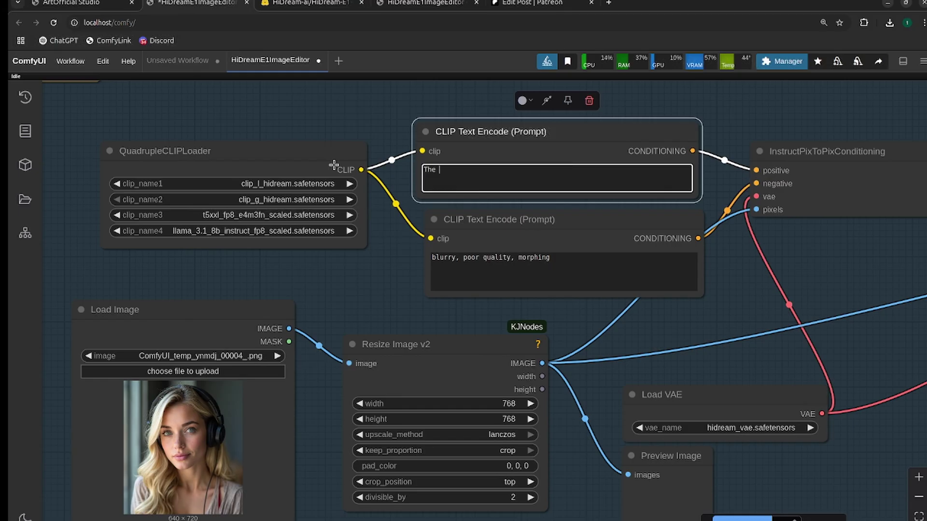
{"action": "type", "text": "ge is ghibli style"}
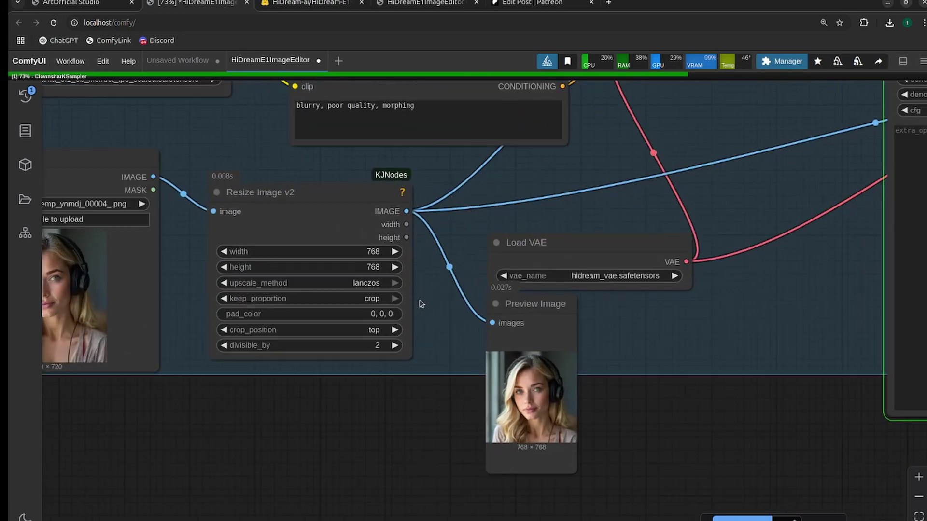
Run the workflow with the Ghibli-style prompt and follow the sampling through to the result image.
{"action": "left_click_drag", "start_coordinate": [420, 304], "coordinate": [570, 280]}
{"action": "left_click", "coordinate": [537, 221]}
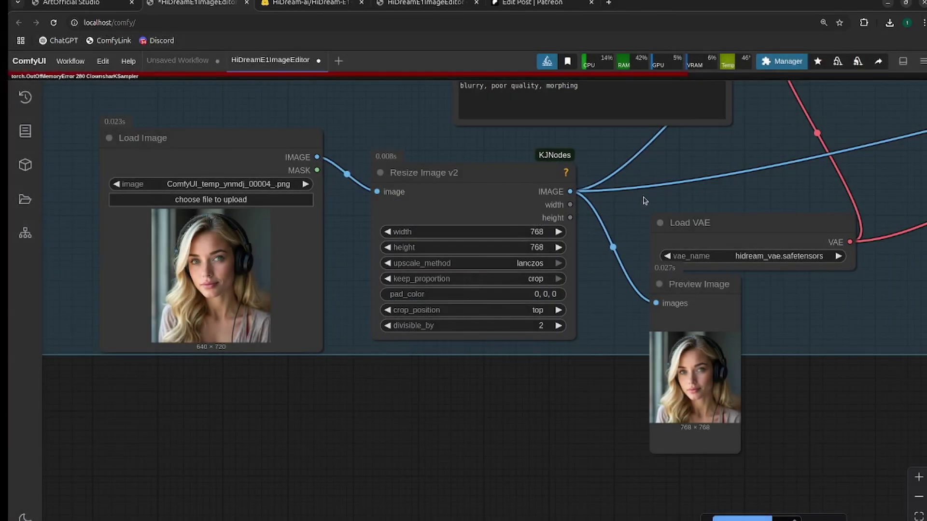
{"action": "key", "text": "ctrl+Return"}
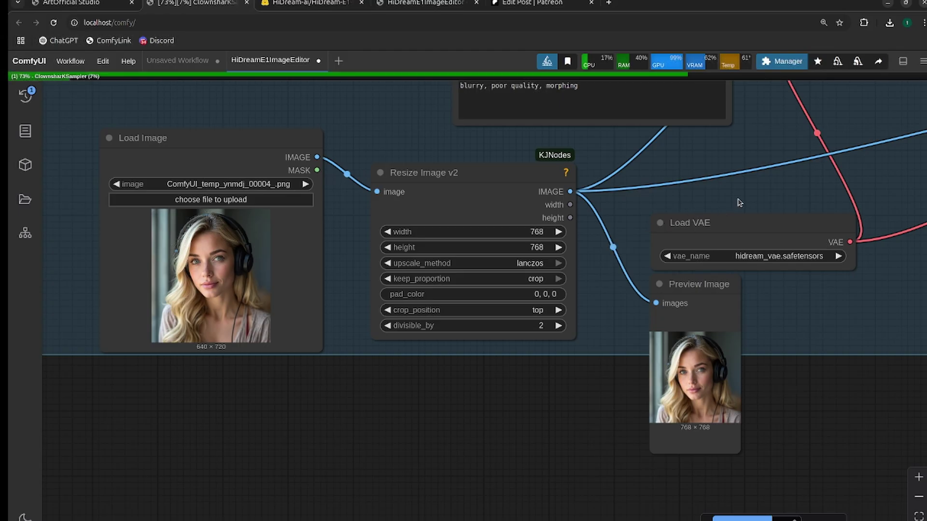
{"action": "left_click_drag", "start_coordinate": [736, 204], "coordinate": [605, 279]}
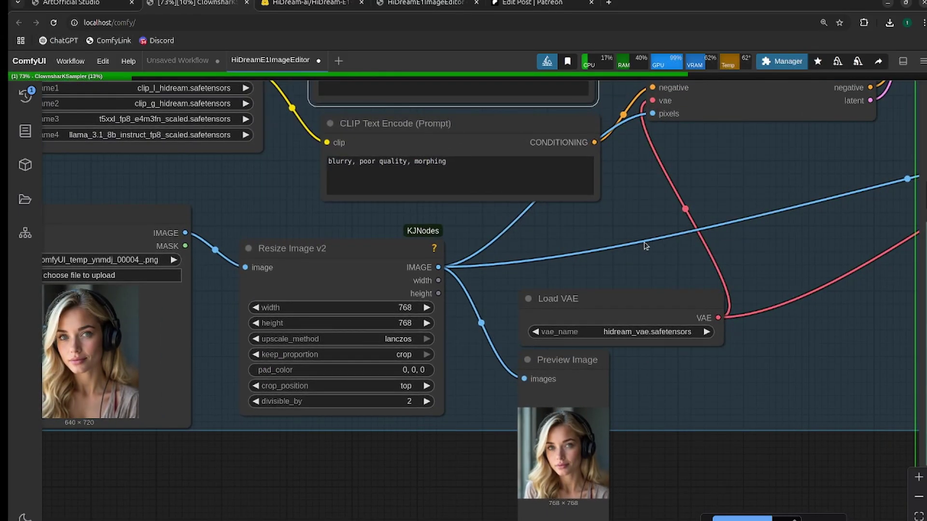
{"action": "left_click_drag", "start_coordinate": [645, 246], "coordinate": [424, 252]}
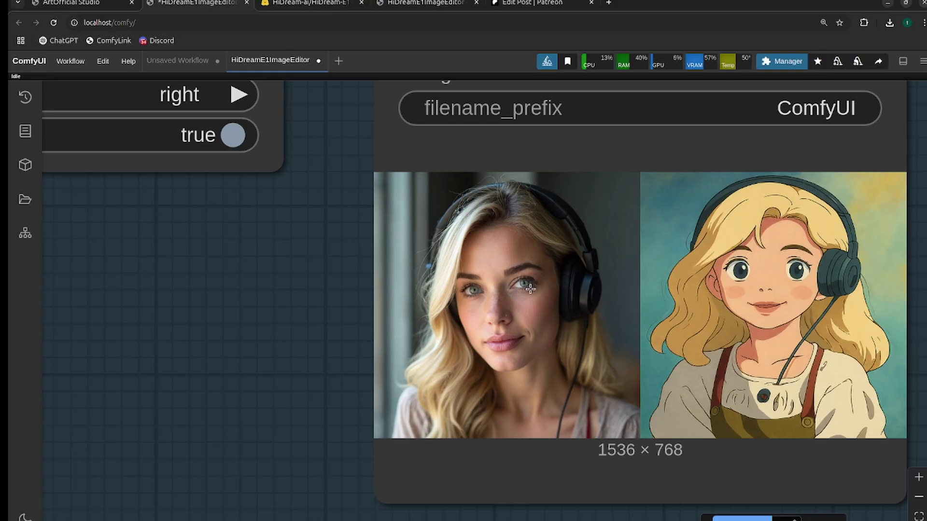
Replace the positive prompt with "The headphones are now white" and run the workflow again.
{"action": "scroll", "coordinate": [549, 317], "scroll_direction": "down", "scroll_amount": 5}
{"action": "left_click_drag", "start_coordinate": [250, 350], "coordinate": [810, 328]}
{"action": "scroll", "coordinate": [594, 366], "scroll_direction": "down", "scroll_amount": 5}
{"action": "left_click_drag", "start_coordinate": [193, 388], "coordinate": [677, 374]}
{"action": "left_click_drag", "start_coordinate": [491, 439], "coordinate": [671, 321]}
{"action": "left_click_drag", "start_coordinate": [436, 225], "coordinate": [484, 294]}
{"action": "left_click_drag", "start_coordinate": [185, 344], "coordinate": [338, 296]}
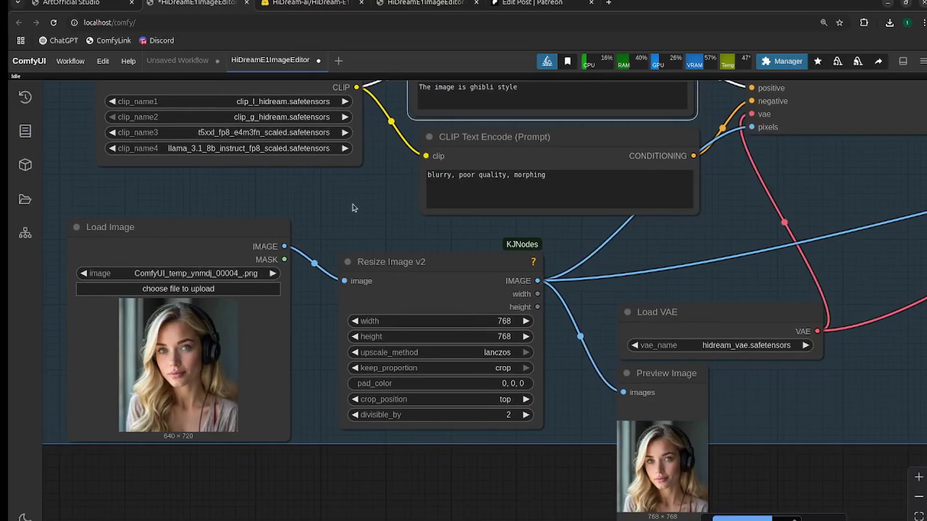
{"action": "left_click_drag", "start_coordinate": [353, 205], "coordinate": [355, 364]}
{"action": "left_click", "coordinate": [541, 247]}
{"action": "key", "text": "ctrl+a"}
{"action": "type", "text": "Th"}
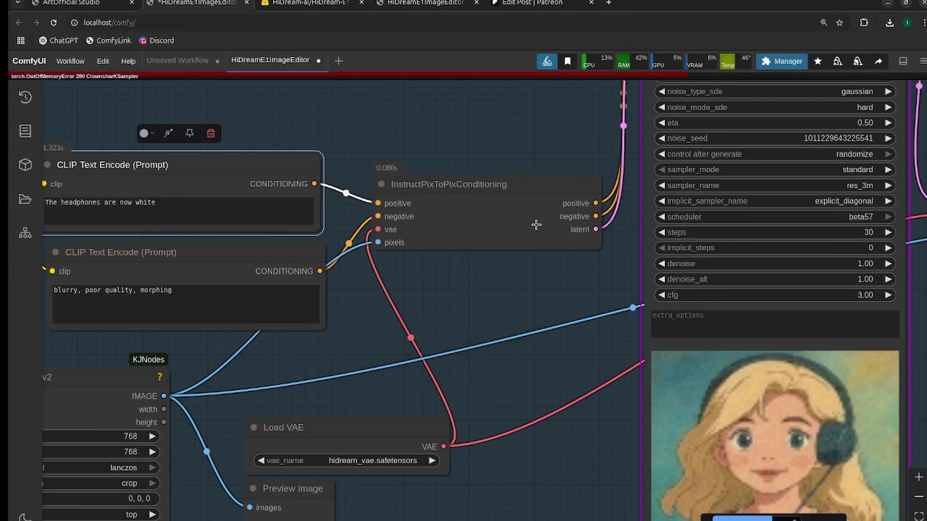
{"action": "left_click_drag", "start_coordinate": [480, 288], "coordinate": [388, 410]}
{"action": "scroll", "coordinate": [540, 320], "scroll_direction": "down", "scroll_amount": 2}
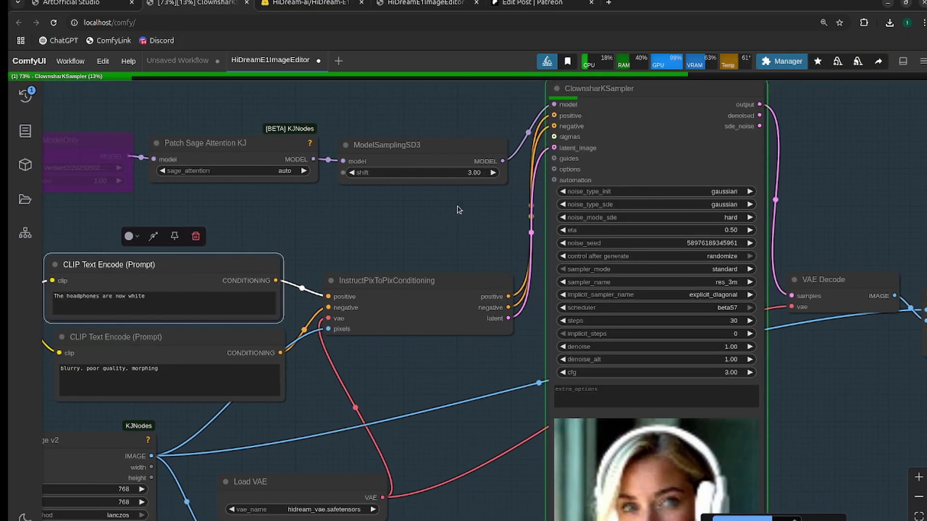
Check the VRAM usage and look over the workflow's nodes during the white-headphones run, and examine the side-by-side result image.
{"action": "left_click_drag", "start_coordinate": [856, 366], "coordinate": [639, 317]}
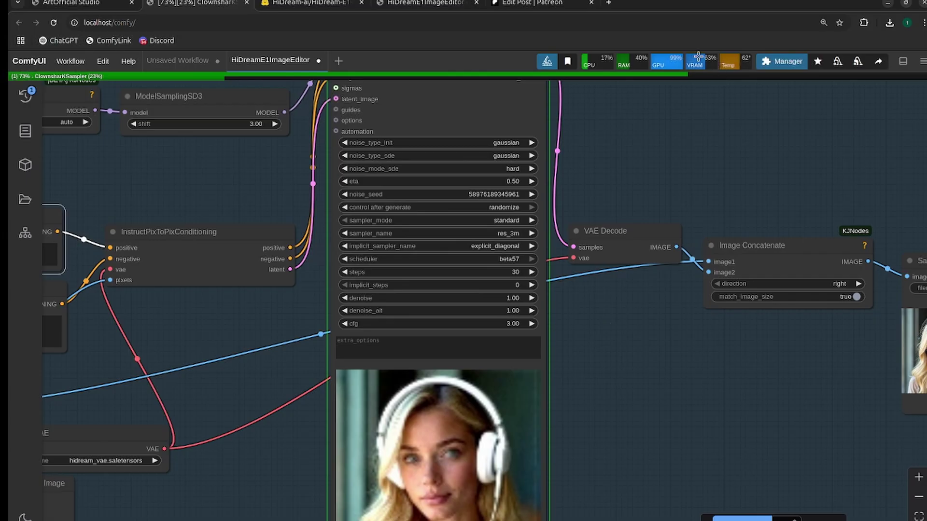
{"action": "mouse_move", "coordinate": [700, 63]}
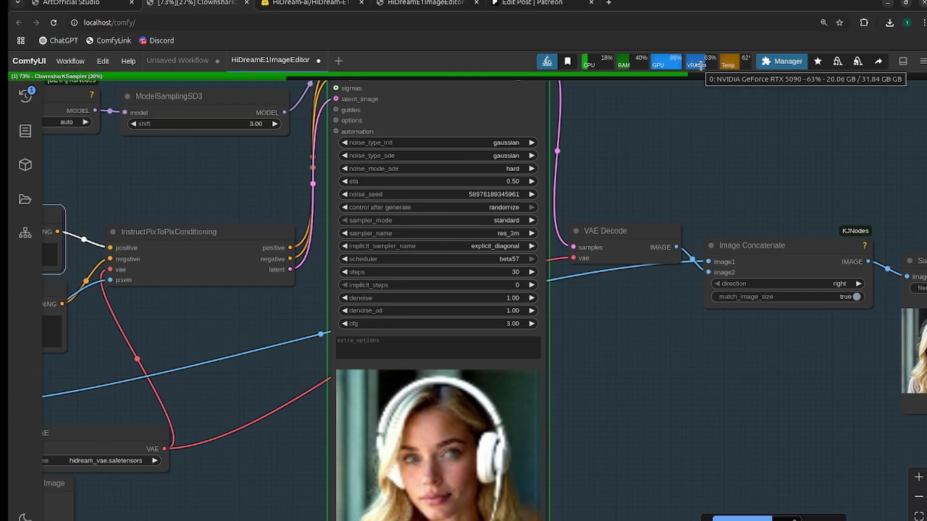
{"action": "left_click_drag", "start_coordinate": [630, 359], "coordinate": [926, 398]}
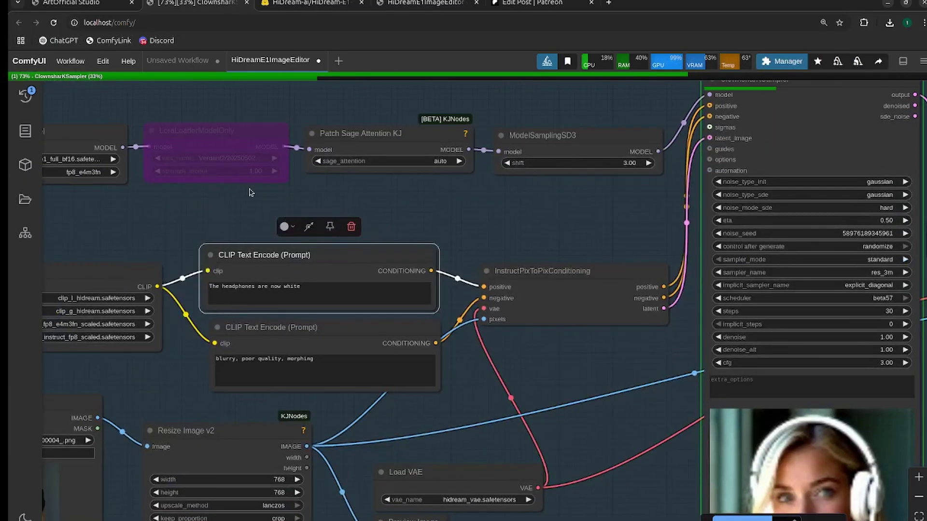
{"action": "left_click_drag", "start_coordinate": [240, 226], "coordinate": [401, 240]}
{"action": "left_click_drag", "start_coordinate": [214, 239], "coordinate": [400, 240]}
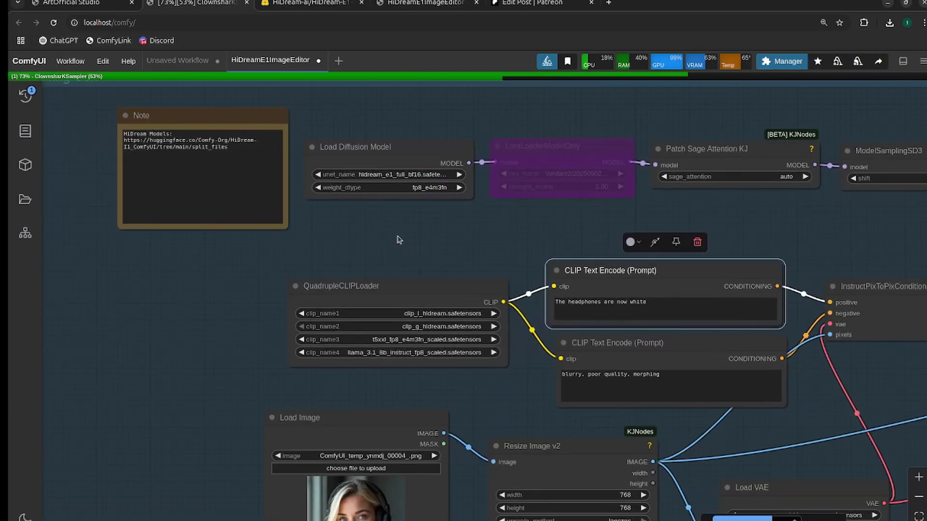
{"action": "scroll", "coordinate": [546, 237], "scroll_direction": "right", "scroll_amount": 7}
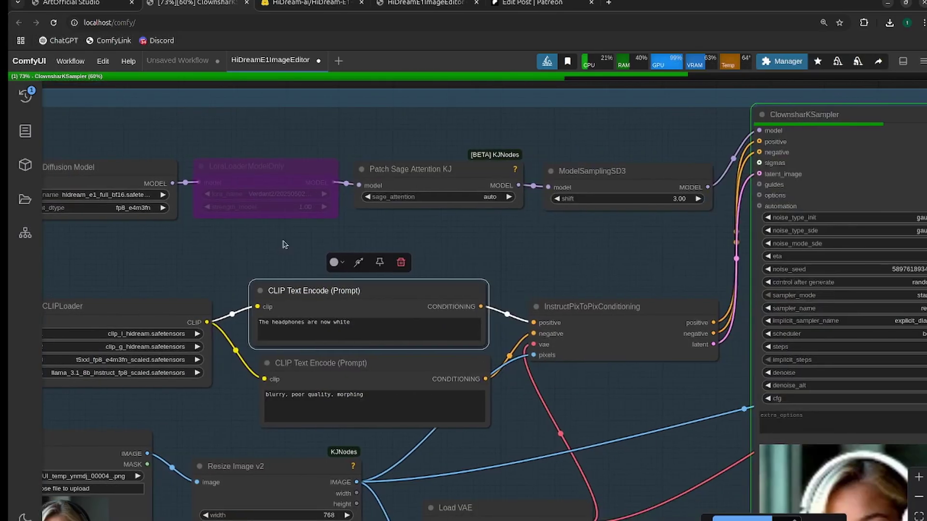
{"action": "left_click_drag", "start_coordinate": [498, 244], "coordinate": [313, 216]}
{"action": "left_click_drag", "start_coordinate": [441, 365], "coordinate": [614, 418]}
{"action": "left_click_drag", "start_coordinate": [460, 259], "coordinate": [581, 276]}
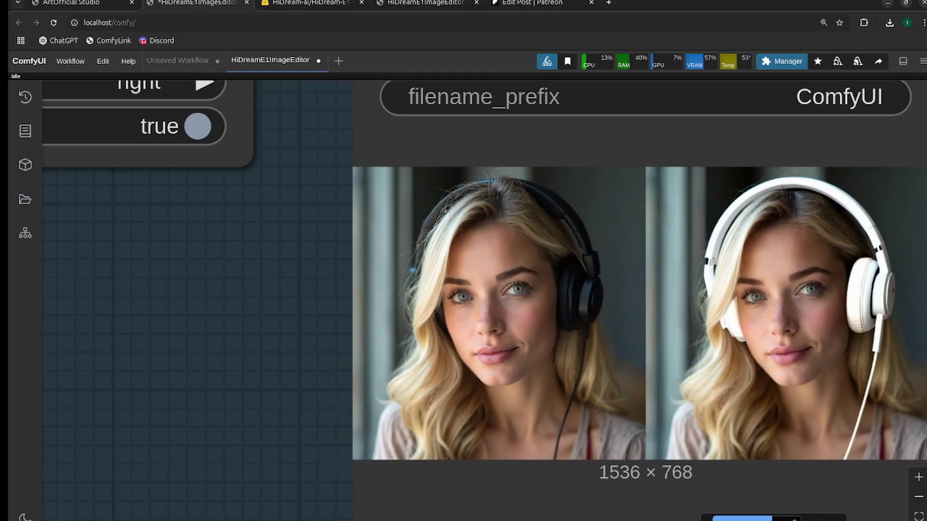
{"action": "left_click_drag", "start_coordinate": [650, 501], "coordinate": [518, 488]}
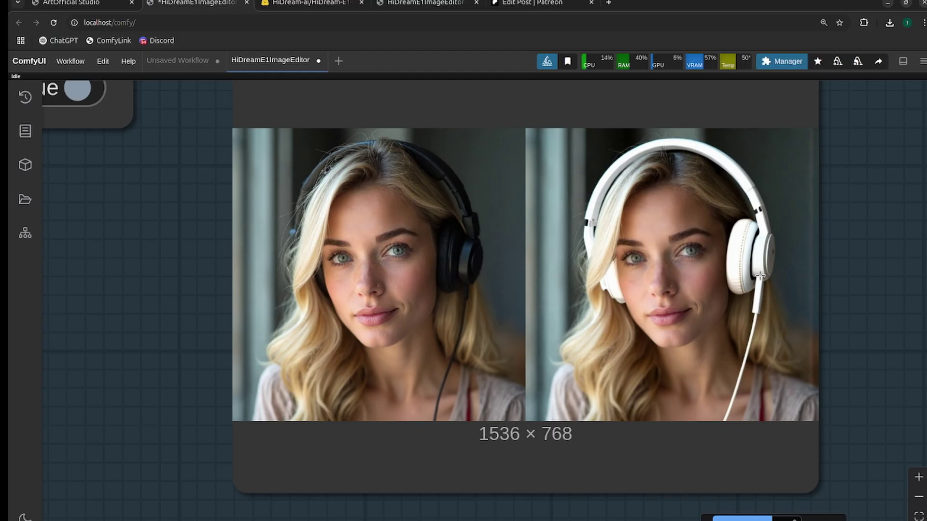
{"action": "scroll", "coordinate": [733, 365], "scroll_direction": "down", "scroll_amount": 2}
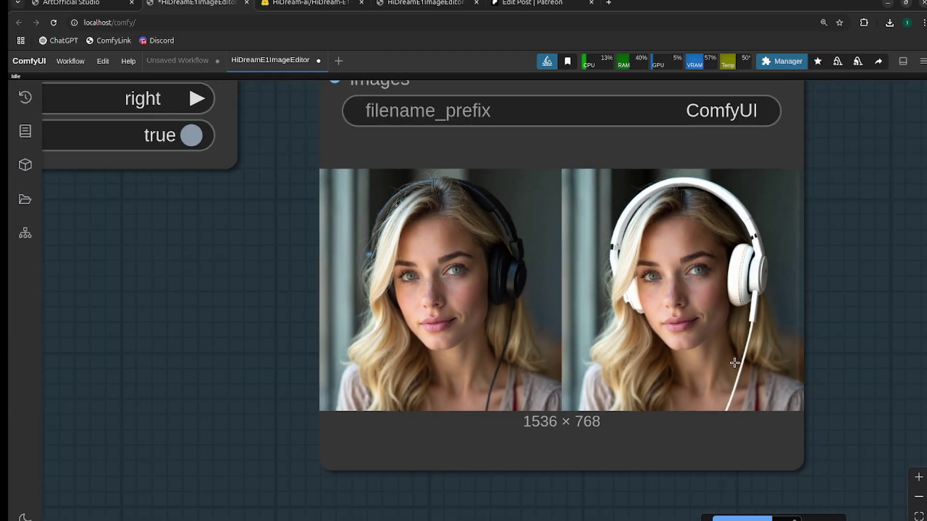
Re-enable the bypassed LoraLoaderModelOnly node and select the HiDream_v3rd4 LoRA in it.
{"action": "left_click_drag", "start_coordinate": [211, 365], "coordinate": [478, 339]}
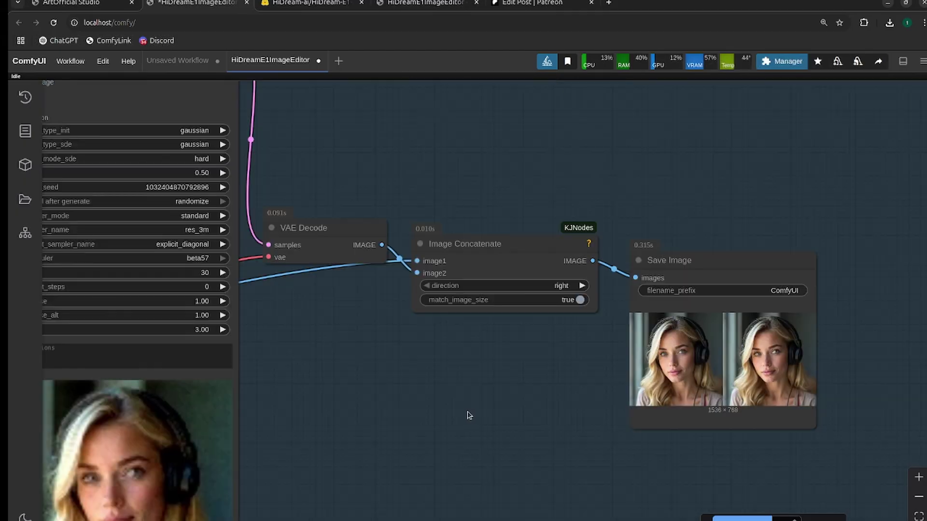
{"action": "left_click_drag", "start_coordinate": [362, 452], "coordinate": [753, 362]}
{"action": "left_click_drag", "start_coordinate": [379, 413], "coordinate": [679, 354]}
{"action": "left_click_drag", "start_coordinate": [588, 370], "coordinate": [754, 420]}
{"action": "left_click_drag", "start_coordinate": [251, 238], "coordinate": [544, 414]}
{"action": "left_click", "coordinate": [616, 149]}
{"action": "key", "text": "ctrl+b"}
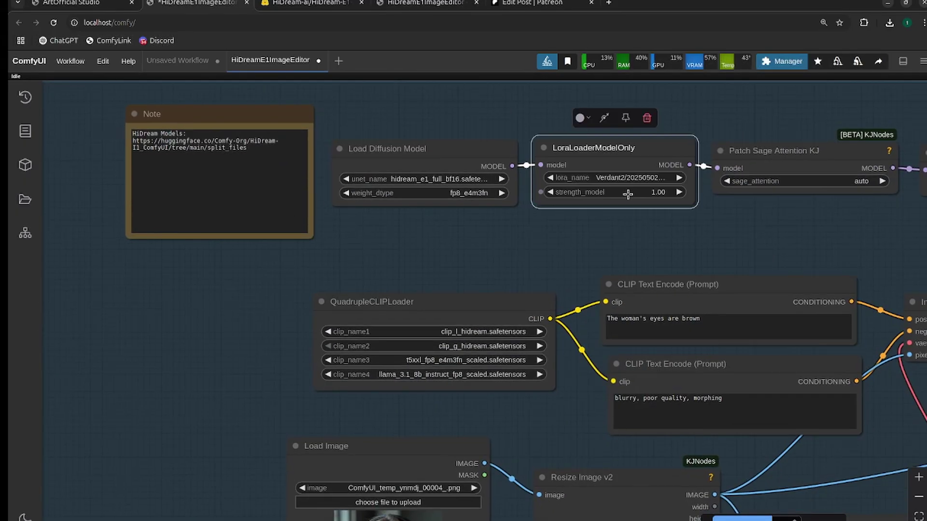
{"action": "left_click", "coordinate": [628, 178]}
{"action": "left_click", "coordinate": [662, 305]}
Choose SophiaDress.png as the source picture in the Load Image node and inspect its preview.
{"action": "left_click_drag", "start_coordinate": [596, 270], "coordinate": [602, 125]}
{"action": "left_click_drag", "start_coordinate": [544, 283], "coordinate": [596, 249]}
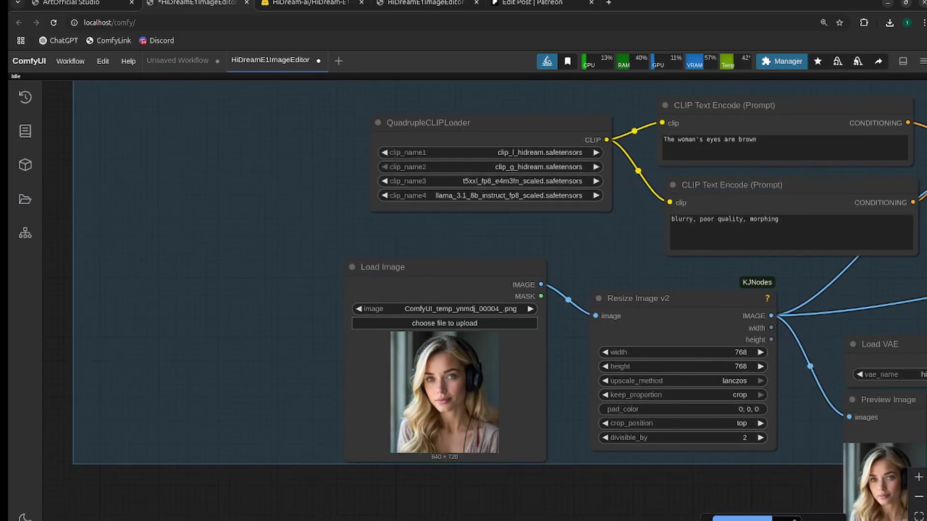
{"action": "left_click", "coordinate": [471, 309]}
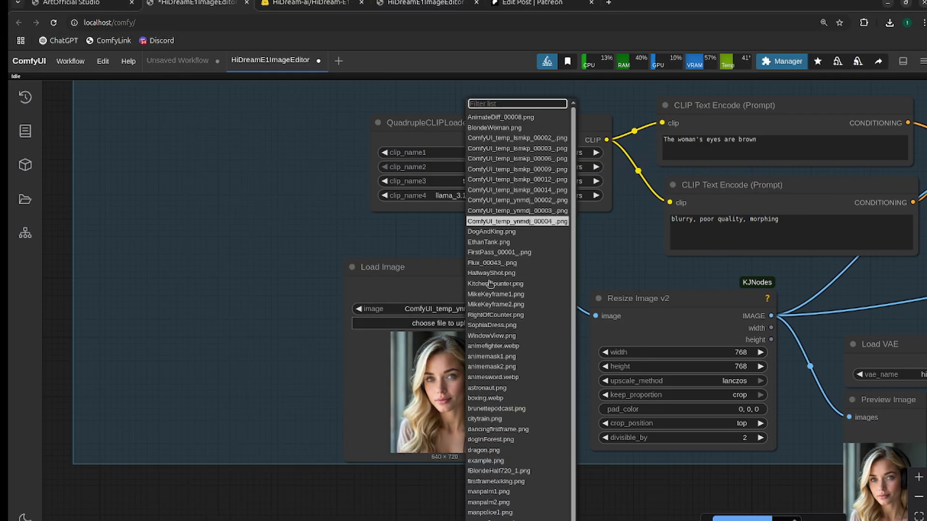
{"action": "left_click", "coordinate": [491, 325]}
{"action": "left_click_drag", "start_coordinate": [544, 413], "coordinate": [526, 372]}
{"action": "scroll", "coordinate": [425, 326], "scroll_direction": "up", "scroll_amount": 12}
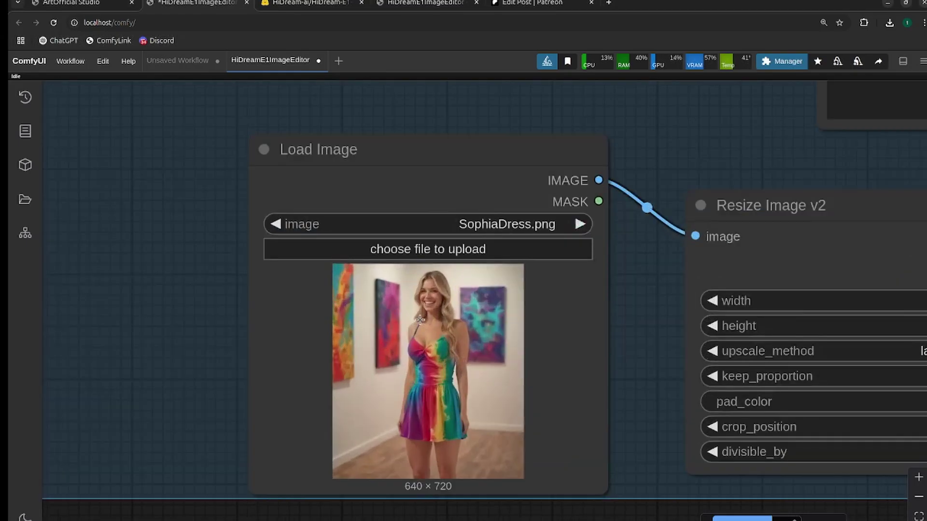
{"action": "scroll", "coordinate": [421, 321], "scroll_direction": "down", "scroll_amount": 11}
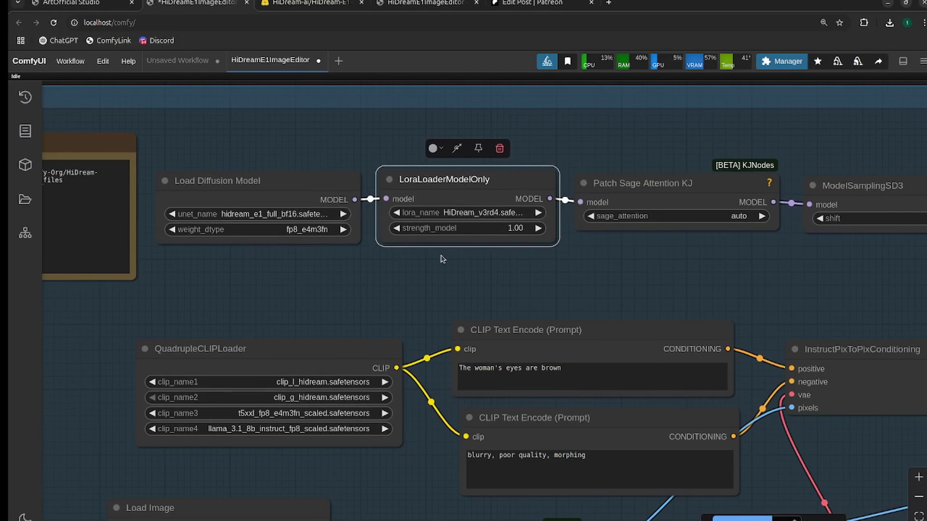
Replace the positive prompt with "The woman is now v3rd4 wearing a green hero mask over her eyes" and run the workflow.
{"action": "left_click_drag", "start_coordinate": [425, 270], "coordinate": [463, 137]}
{"action": "left_click", "coordinate": [599, 236]}
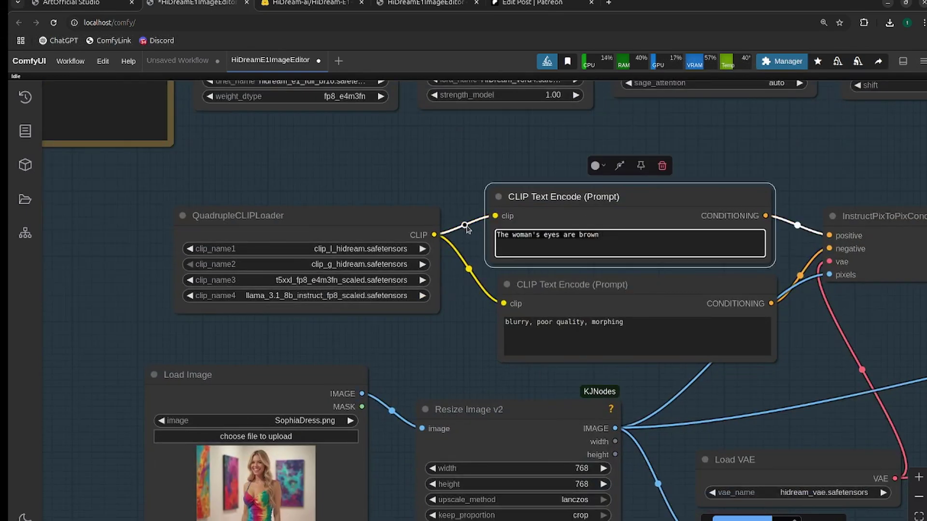
{"action": "key", "text": "ctrl+a"}
{"action": "key", "text": "BackSpace"}
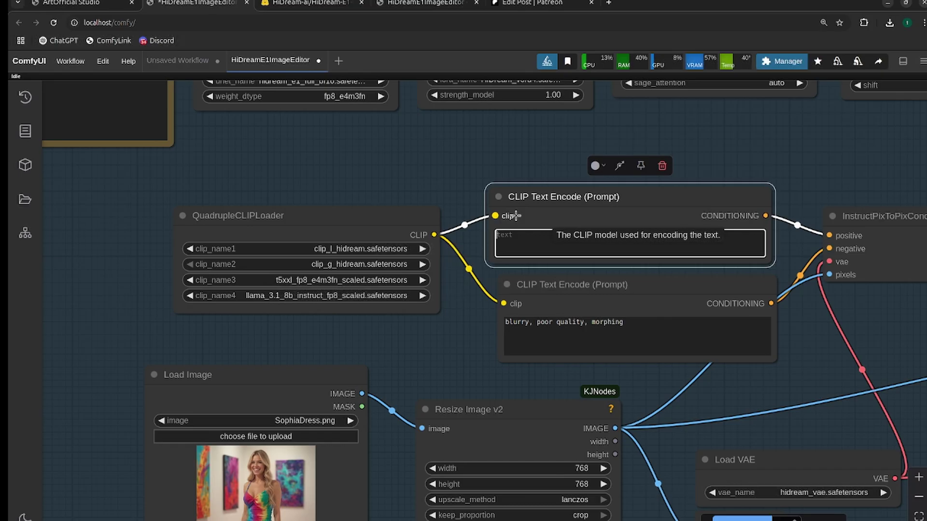
{"action": "left_click_drag", "start_coordinate": [926, 319], "coordinate": [545, 201]}
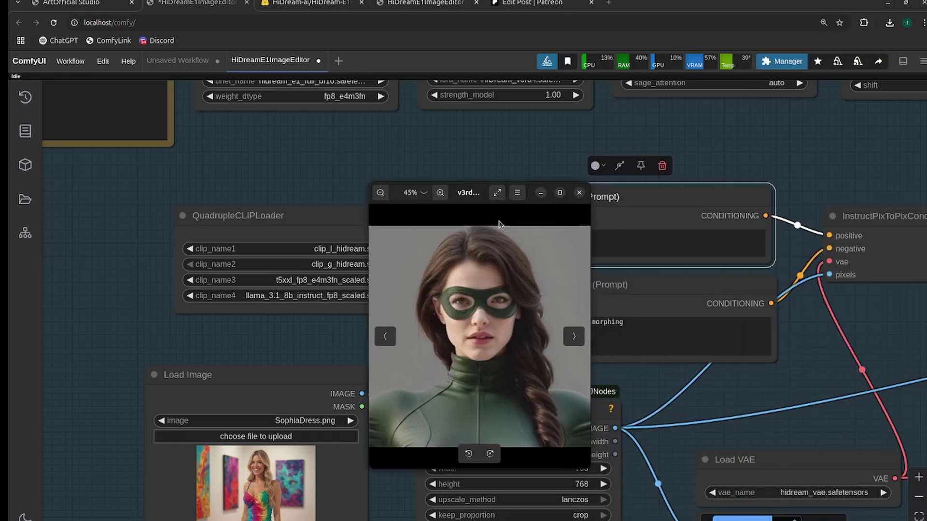
{"action": "left_click", "coordinate": [579, 192]}
{"action": "left_click", "coordinate": [619, 236]}
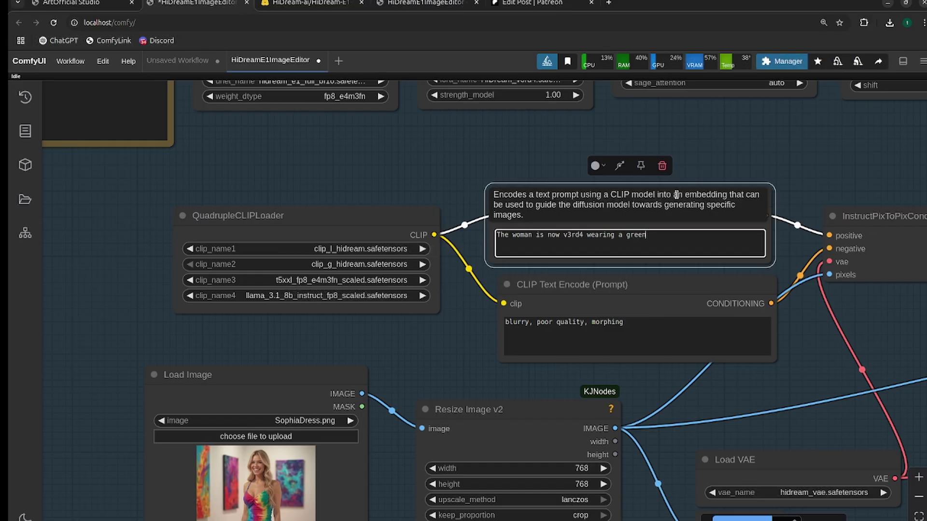
{"action": "type", "text": "ask over"}
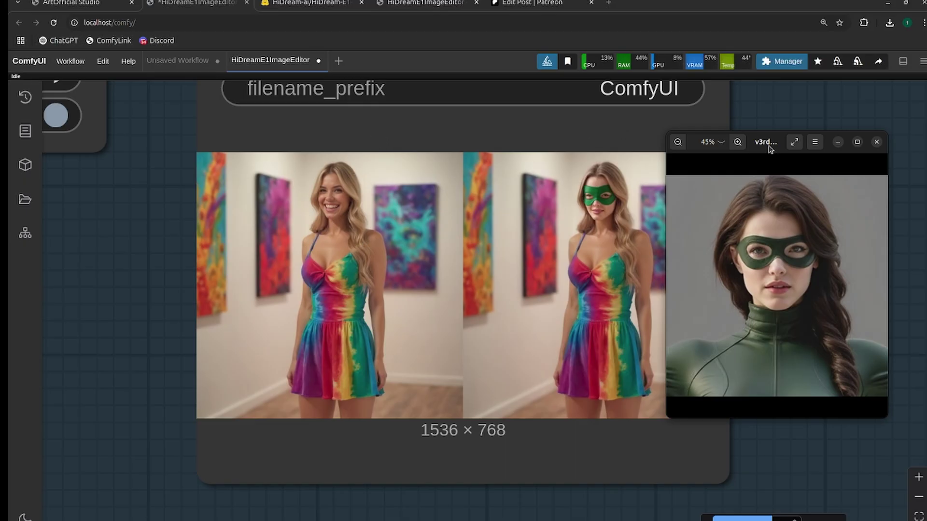
Move the reference picture aside, insert "who has long brown hair" after "v3rd4" in the positive prompt and rerun the workflow.
{"action": "left_click_drag", "start_coordinate": [769, 149], "coordinate": [926, 145]}
{"action": "scroll", "coordinate": [673, 234], "scroll_direction": "down", "scroll_amount": 4}
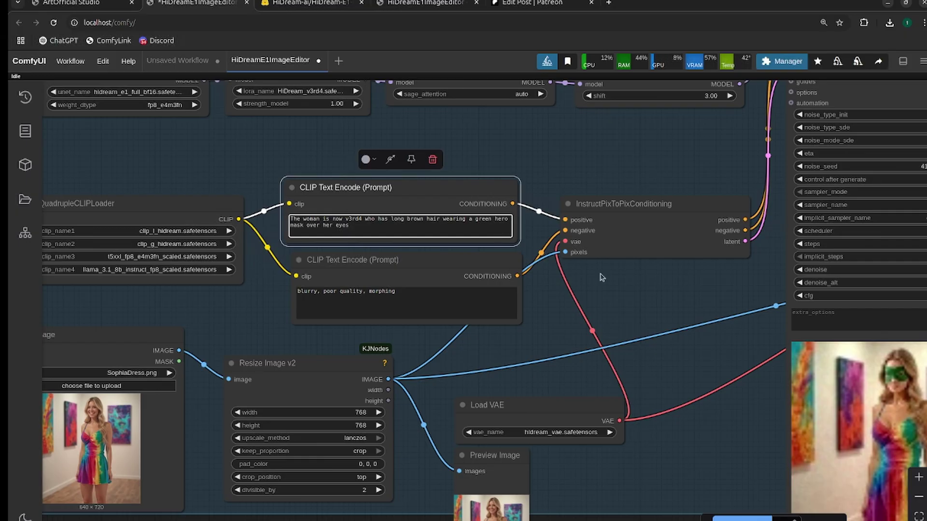
{"action": "left_click_drag", "start_coordinate": [662, 303], "coordinate": [406, 215]}
{"action": "left_click", "coordinate": [523, 346]}
{"action": "key", "text": "ctrl+Return"}
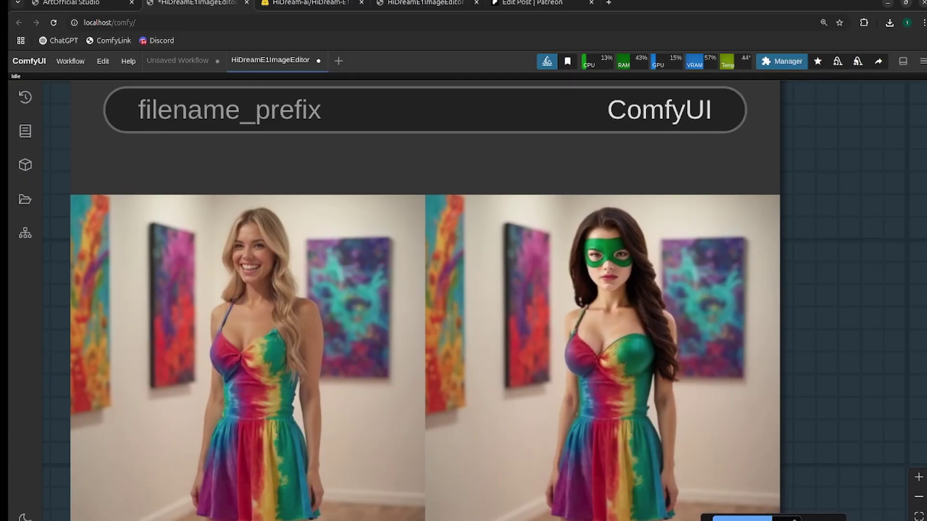
Compare the long-brown-hair result with the reference picture v3rd4_3.png, and close the picture.
{"action": "left_click_drag", "start_coordinate": [770, 154], "coordinate": [788, 100]}
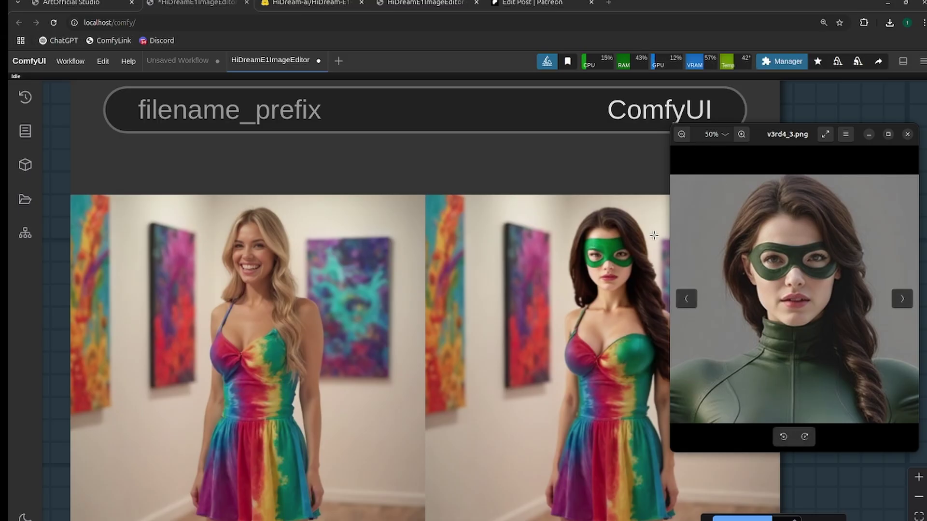
{"action": "left_click_drag", "start_coordinate": [796, 144], "coordinate": [810, 133]}
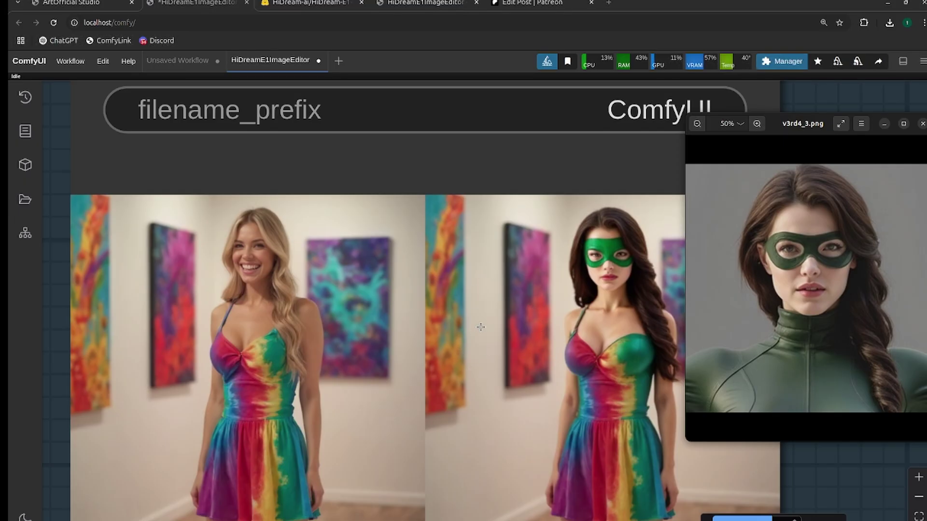
{"action": "left_click", "coordinate": [921, 123]}
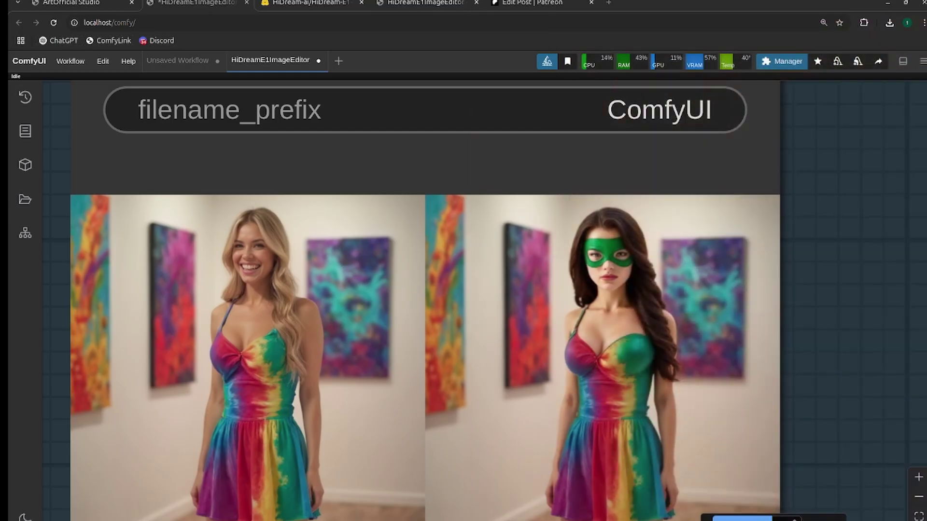
Extend the positive prompt with ", she is wearing a green turtleneck and pants c04tum3".
{"action": "scroll", "coordinate": [284, 282], "scroll_direction": "down", "scroll_amount": 3}
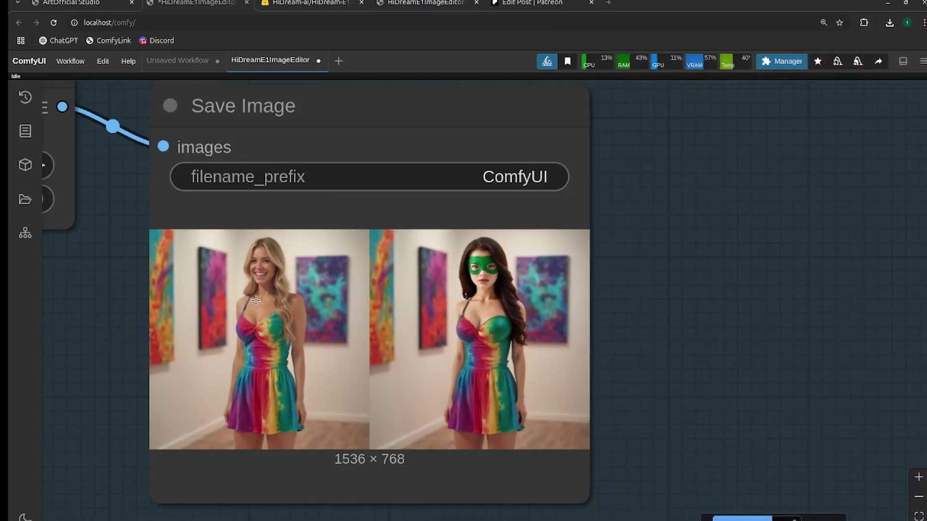
{"action": "left_click_drag", "start_coordinate": [257, 300], "coordinate": [478, 281]}
{"action": "scroll", "coordinate": [681, 305], "scroll_direction": "down", "scroll_amount": 3}
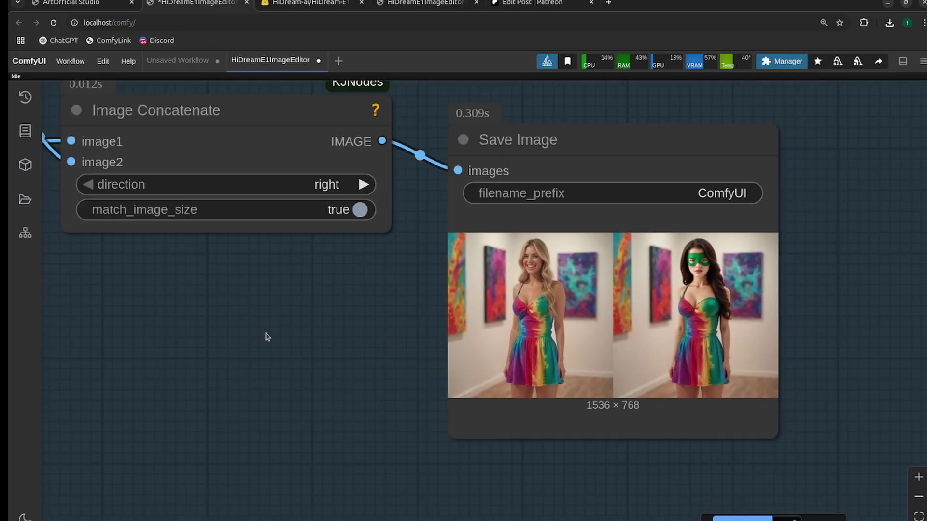
{"action": "left_click_drag", "start_coordinate": [266, 335], "coordinate": [694, 341]}
{"action": "scroll", "coordinate": [693, 341], "scroll_direction": "down", "scroll_amount": 1}
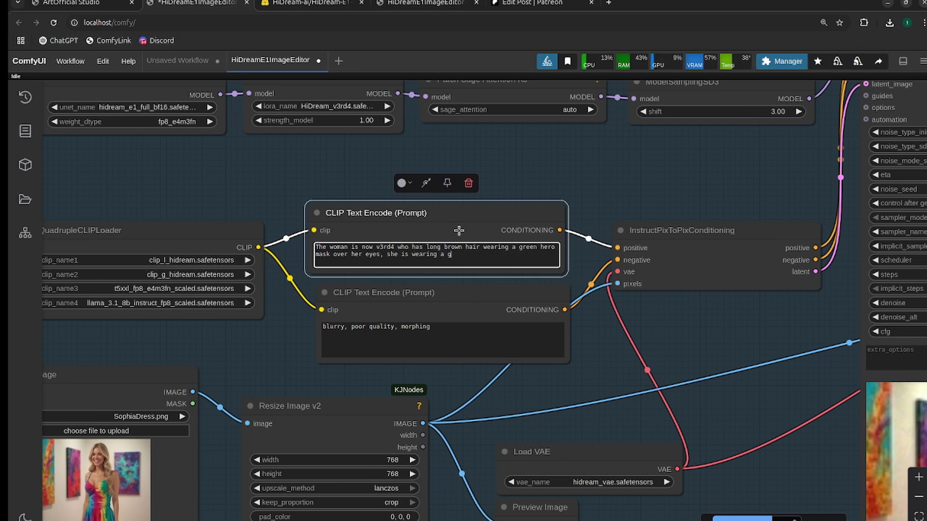
{"action": "type", "text": "tu"}
{"action": "type", "text": "tum3"}
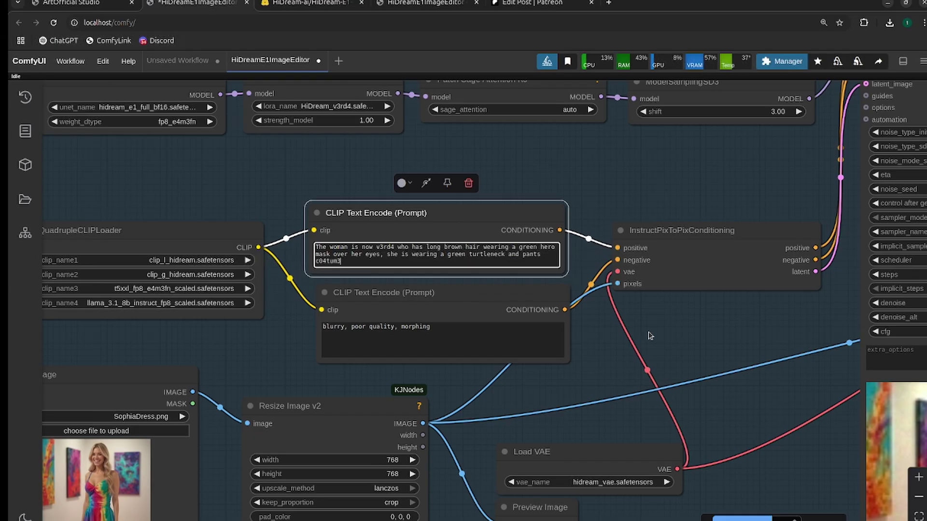
Run the workflow with the turtleneck prompt and compare the result image with the reference picture v3rd4_3.png.
{"action": "scroll", "coordinate": [830, 355], "scroll_direction": "down", "scroll_amount": 1}
{"action": "left_click_drag", "start_coordinate": [830, 355], "coordinate": [435, 267]}
{"action": "scroll", "coordinate": [761, 314], "scroll_direction": "down", "scroll_amount": 2}
{"action": "left_click_drag", "start_coordinate": [831, 317], "coordinate": [528, 320]}
{"action": "scroll", "coordinate": [528, 321], "scroll_direction": "down", "scroll_amount": 1}
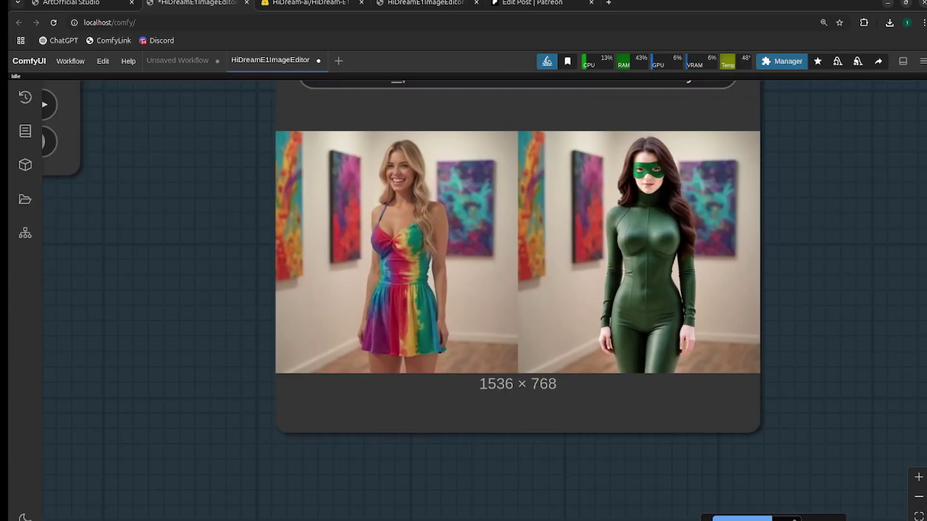
{"action": "left_click_drag", "start_coordinate": [926, 191], "coordinate": [133, 137]}
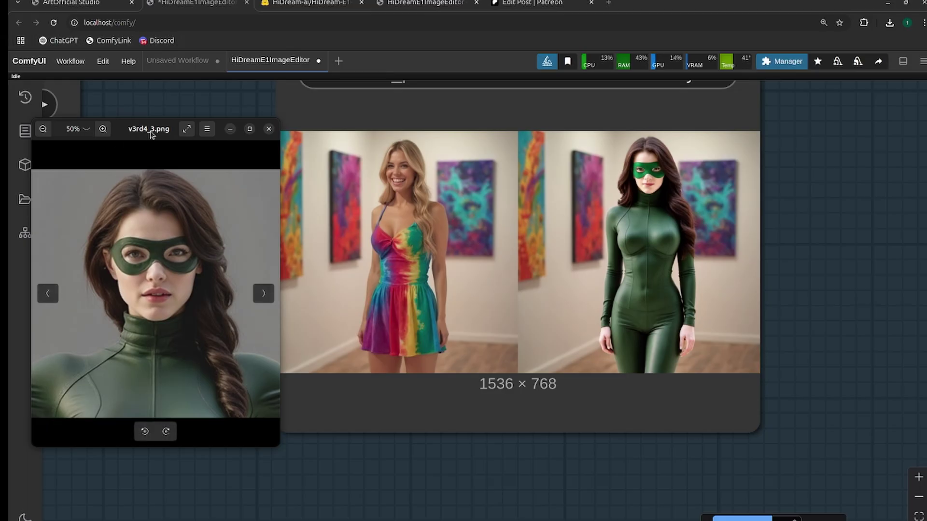
{"action": "left_click_drag", "start_coordinate": [155, 131], "coordinate": [926, 133]}
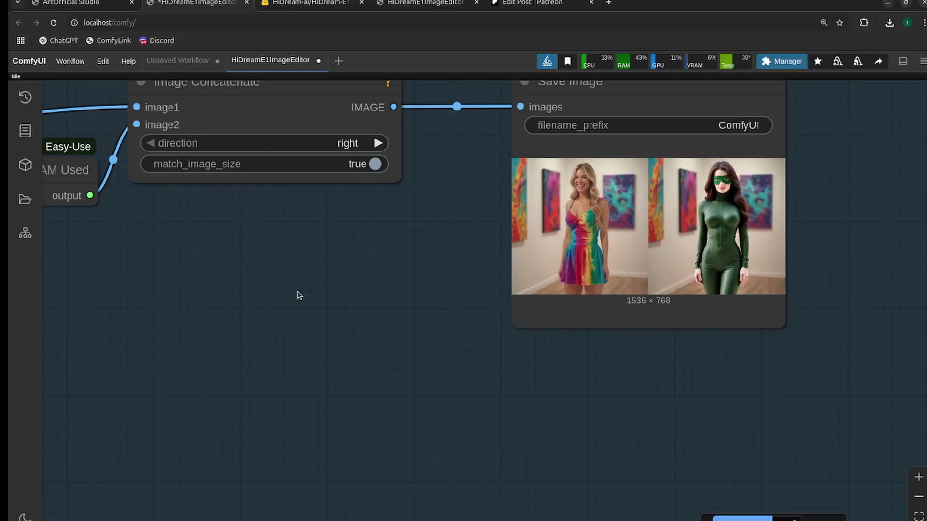
Insert "a cartoon style" before "v3rd4" in the positive prompt and run the workflow again.
{"action": "scroll", "coordinate": [293, 299], "scroll_direction": "down", "scroll_amount": 3}
{"action": "left_click_drag", "start_coordinate": [278, 302], "coordinate": [749, 296]}
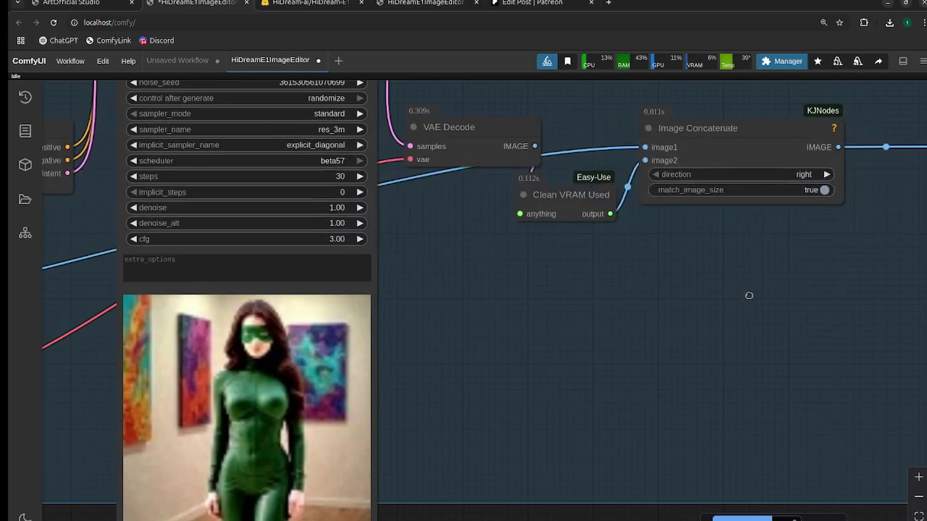
{"action": "left_click_drag", "start_coordinate": [517, 319], "coordinate": [857, 271]}
{"action": "left_click_drag", "start_coordinate": [251, 399], "coordinate": [618, 401]}
{"action": "left_click_drag", "start_coordinate": [508, 275], "coordinate": [552, 341]}
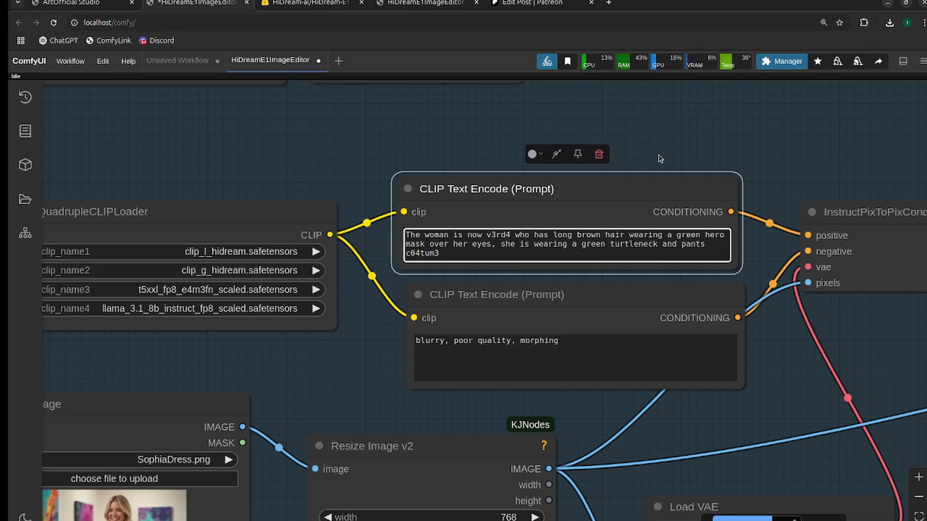
{"action": "type", "text": "a"}
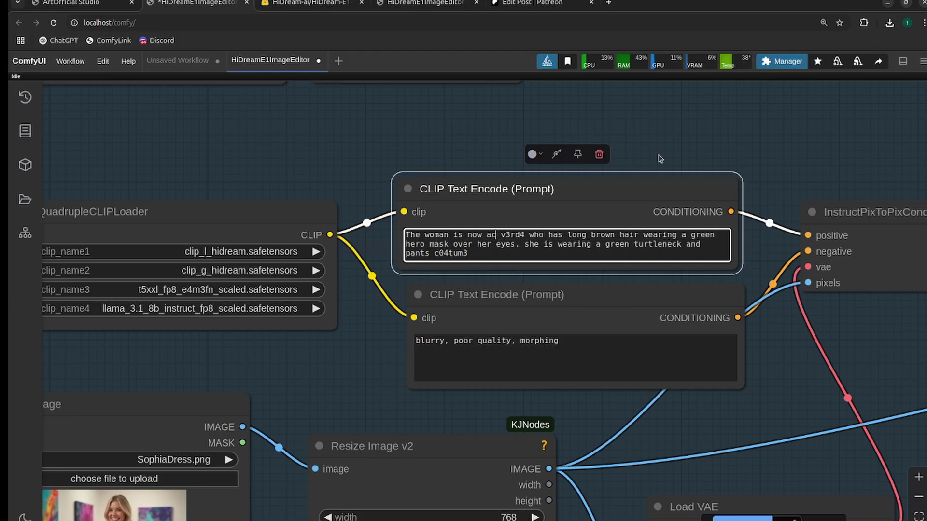
{"action": "type", "text": " cartoon style"}
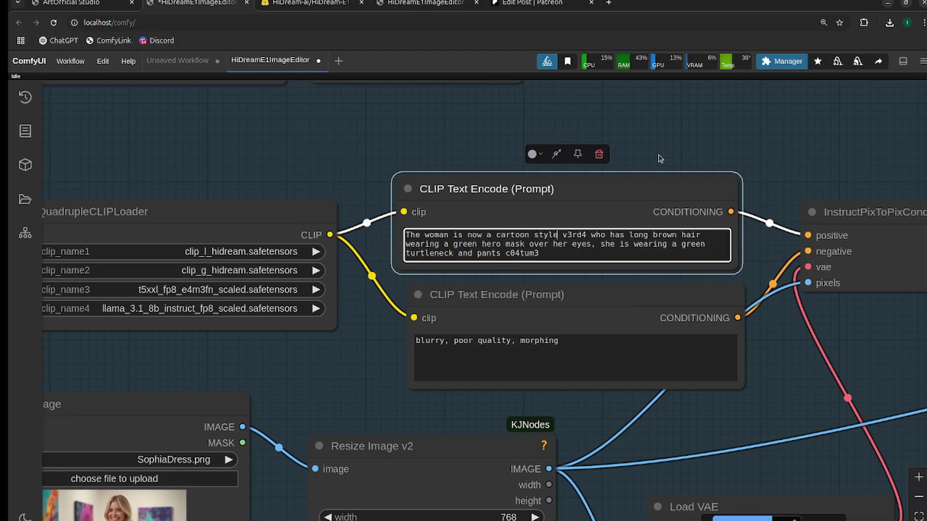
{"action": "key", "text": "ctrl+Return"}
{"action": "scroll", "coordinate": [704, 270], "scroll_direction": "down", "scroll_amount": 3}
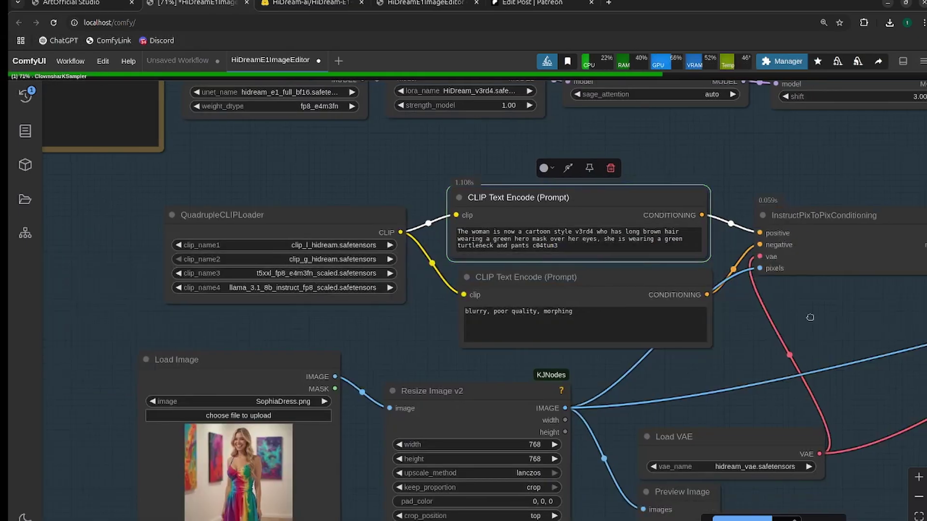
Examine the cartoon-style result in the Save Image node and compare it side by side with the original woman image.
{"action": "left_click_drag", "start_coordinate": [737, 306], "coordinate": [455, 257]}
{"action": "scroll", "coordinate": [455, 256], "scroll_direction": "down", "scroll_amount": 2}
{"action": "left_click_drag", "start_coordinate": [777, 277], "coordinate": [537, 296]}
{"action": "left_click_drag", "start_coordinate": [604, 335], "coordinate": [451, 368]}
{"action": "scroll", "coordinate": [896, 303], "scroll_direction": "up", "scroll_amount": 14}
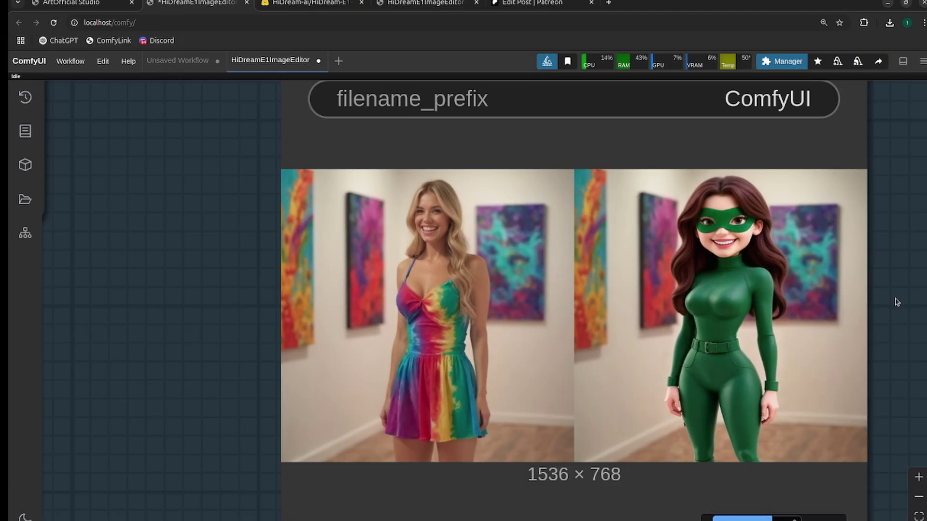
{"action": "left_click_drag", "start_coordinate": [897, 302], "coordinate": [790, 309]}
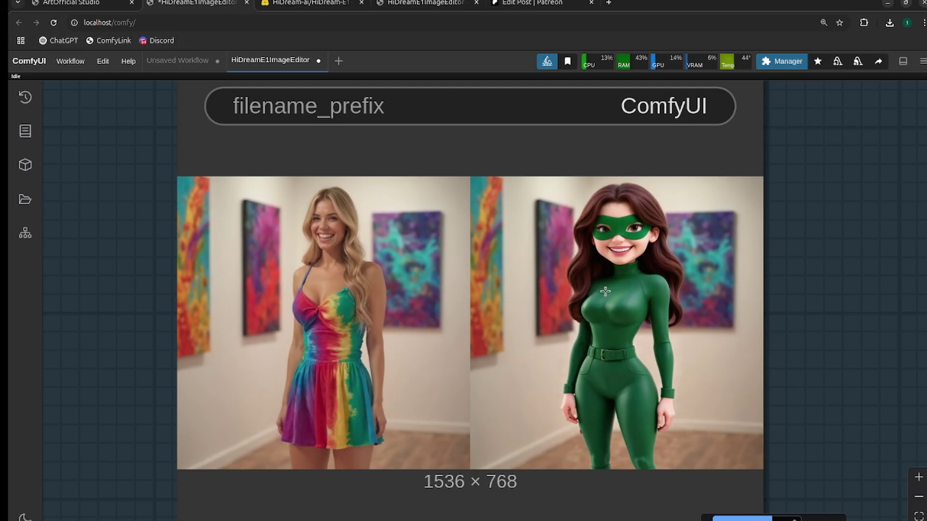
{"action": "scroll", "coordinate": [605, 291], "scroll_direction": "down", "scroll_amount": 5}
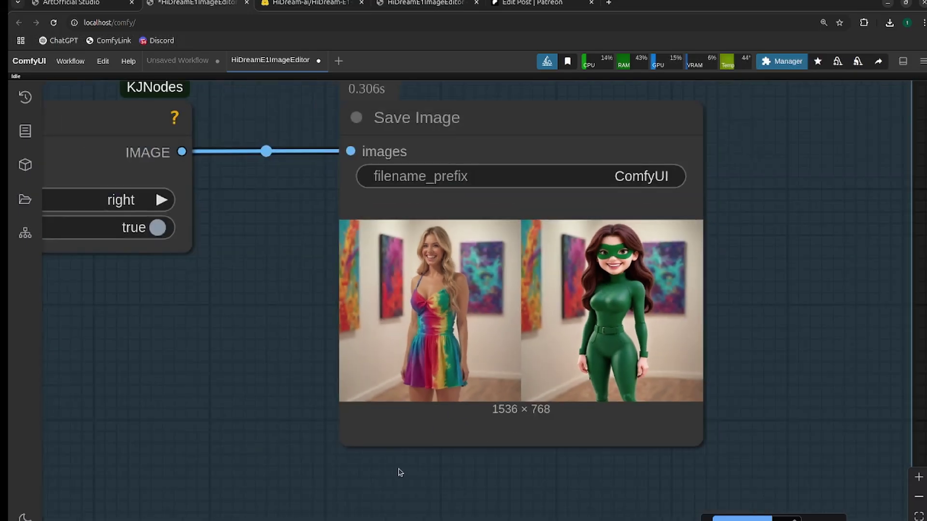
{"action": "left_click_drag", "start_coordinate": [400, 472], "coordinate": [484, 463]}
{"action": "scroll", "coordinate": [724, 203], "scroll_direction": "up", "scroll_amount": 5}
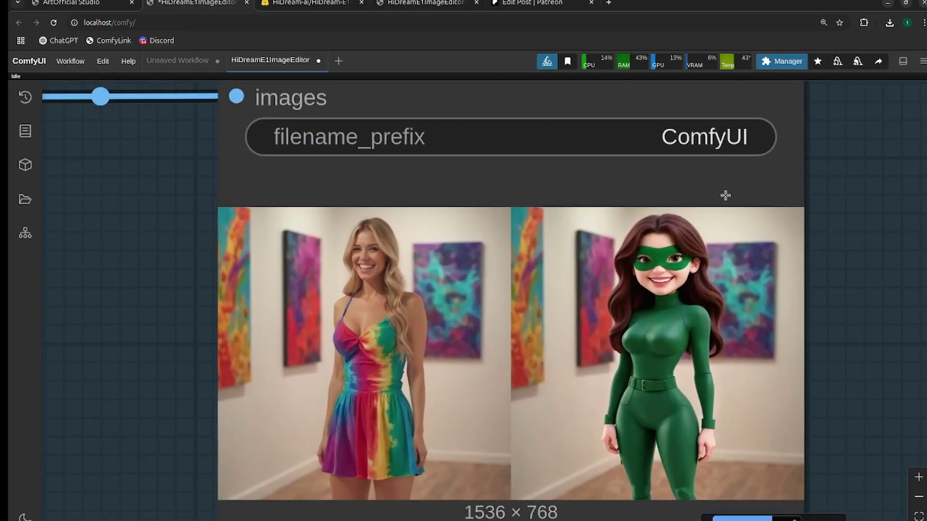
{"action": "left_click_drag", "start_coordinate": [874, 320], "coordinate": [879, 276]}
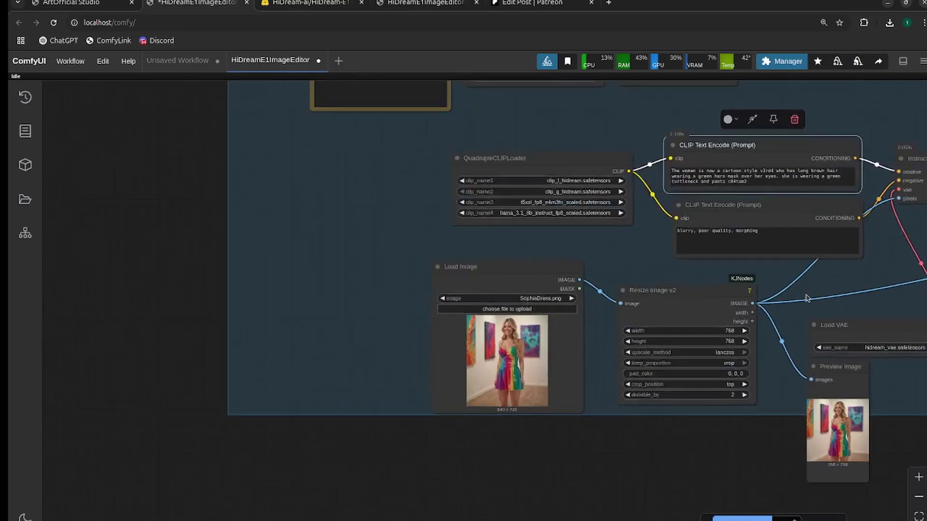
Choose dogInForest.png as the input picture in the Load Image node.
{"action": "scroll", "coordinate": [790, 290], "scroll_direction": "up", "scroll_amount": 4}
{"action": "left_click", "coordinate": [416, 299]}
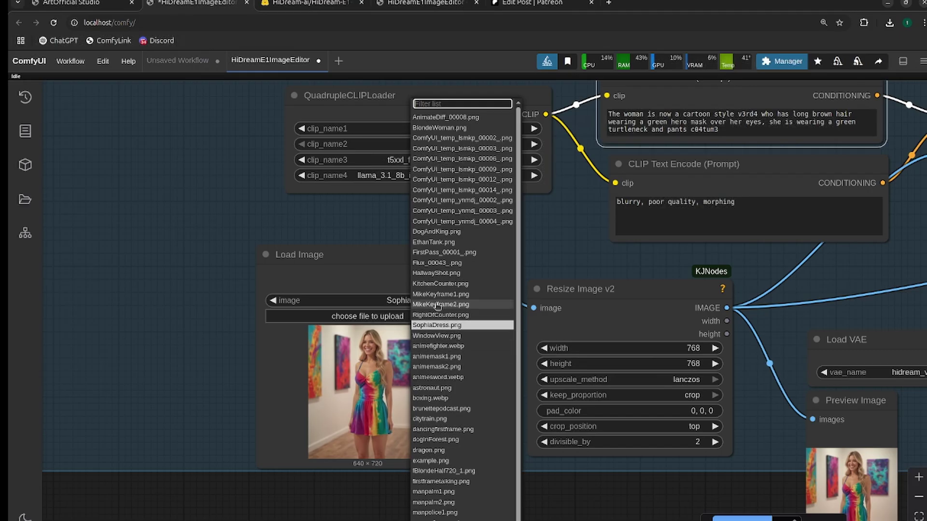
{"action": "scroll", "coordinate": [462, 328], "scroll_direction": "down", "scroll_amount": 1}
{"action": "left_click", "coordinate": [436, 437]}
{"action": "scroll", "coordinate": [393, 404], "scroll_direction": "up", "scroll_amount": 6}
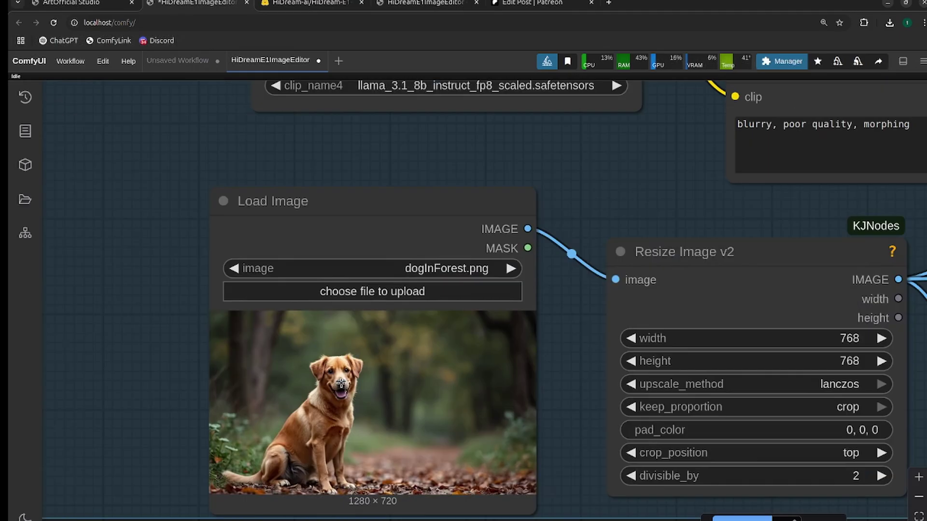
Compare the edited lion picture with the original dog picture in the Save Image node.
{"action": "scroll", "coordinate": [394, 404], "scroll_direction": "down", "scroll_amount": 3}
{"action": "scroll", "coordinate": [463, 310], "scroll_direction": "down", "scroll_amount": 2}
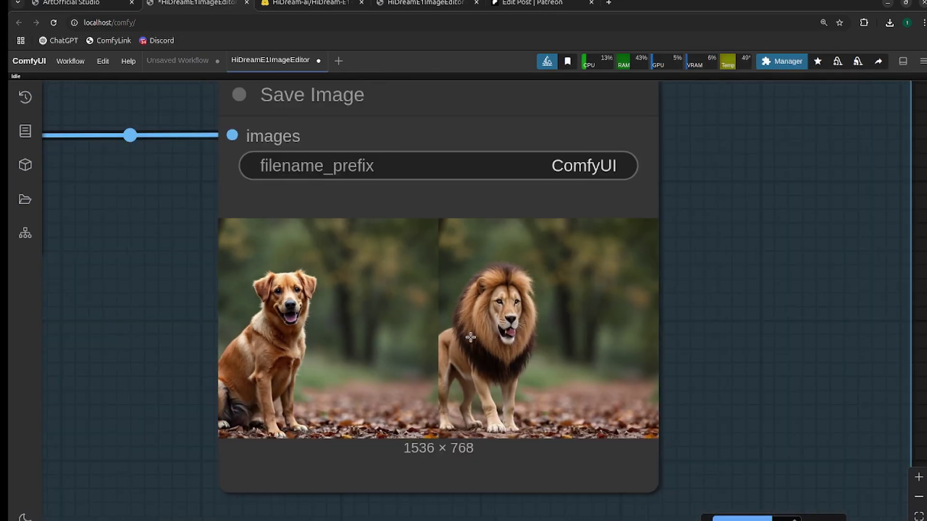
{"action": "scroll", "coordinate": [485, 333], "scroll_direction": "down", "scroll_amount": 2}
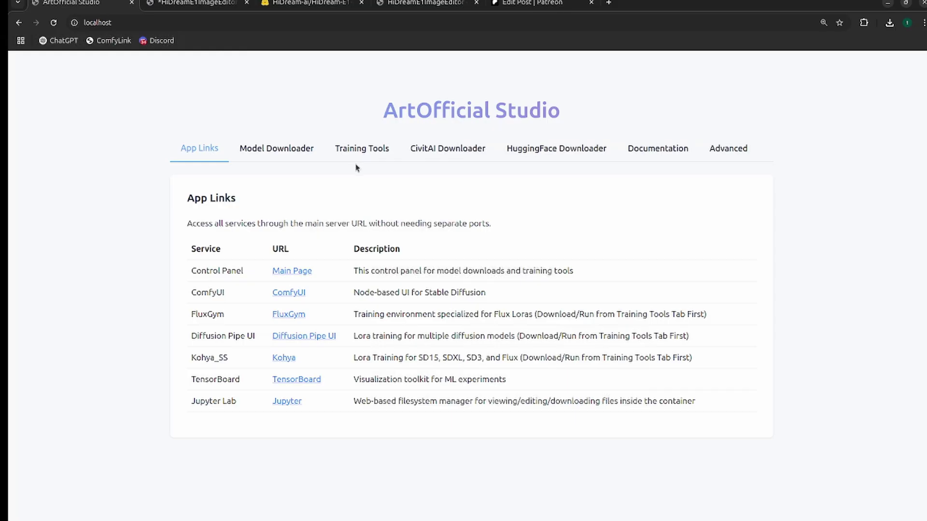